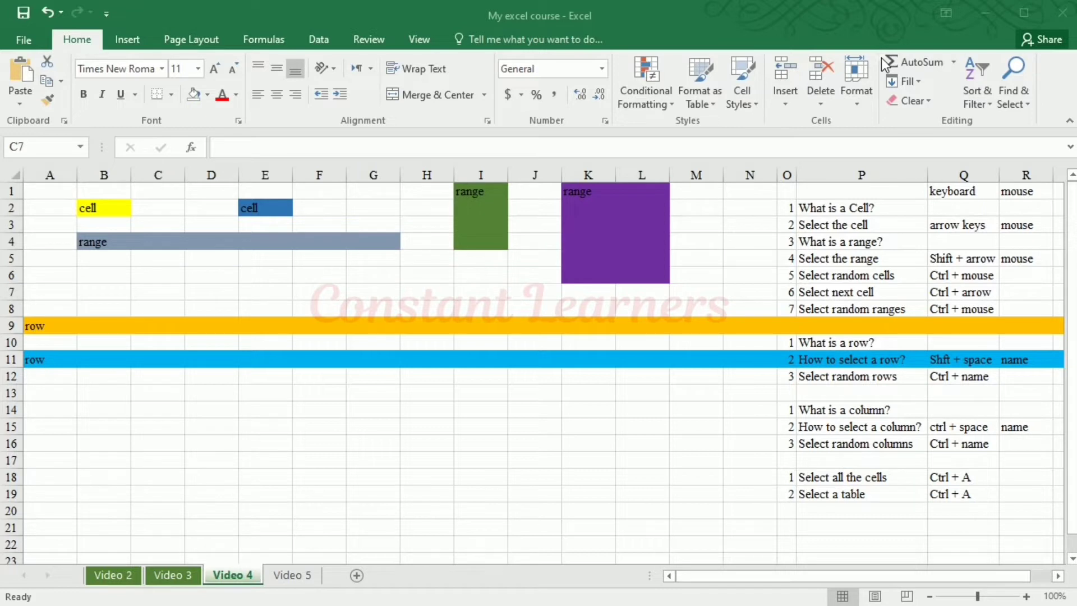
Select the empty cells C6, D6, E6, F6 and G6 one at a time
{"action": "left_click", "coordinate": [152, 275]}
{"action": "left_click", "coordinate": [235, 278]}
{"action": "left_click", "coordinate": [279, 280]}
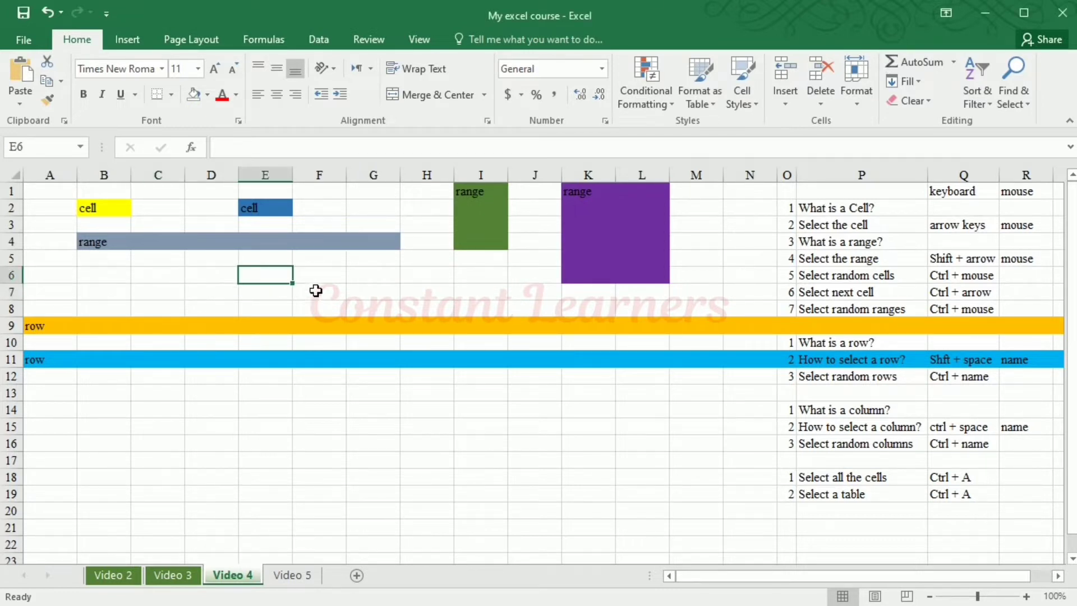
{"action": "left_click", "coordinate": [329, 282]}
{"action": "left_click", "coordinate": [398, 281]}
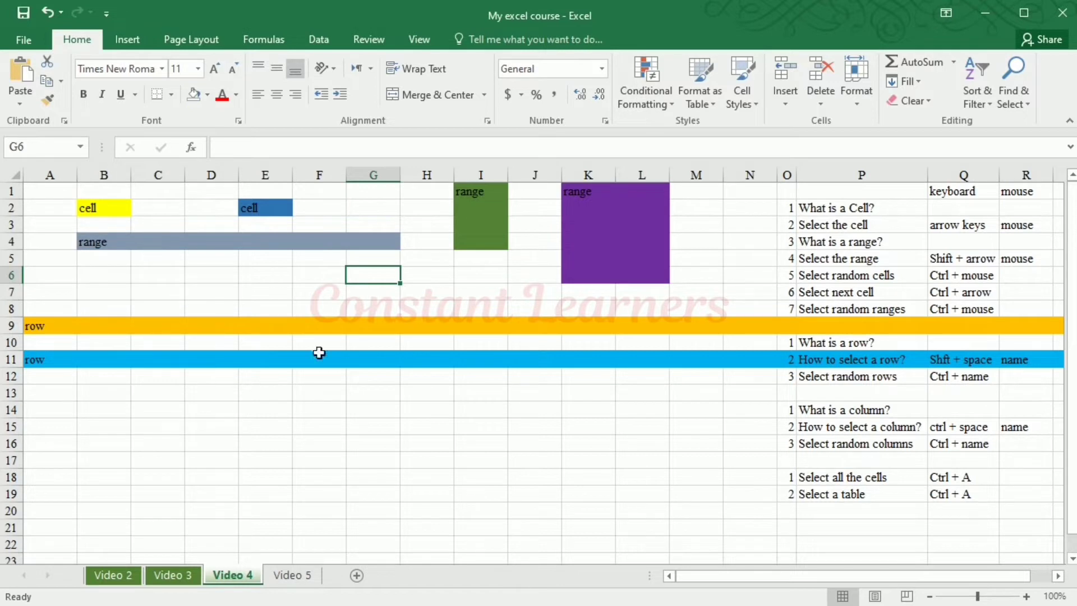
Select the mouse note in R3, the yellow cell B2 and the blue cell E2 individually
{"action": "left_click", "coordinate": [1018, 227]}
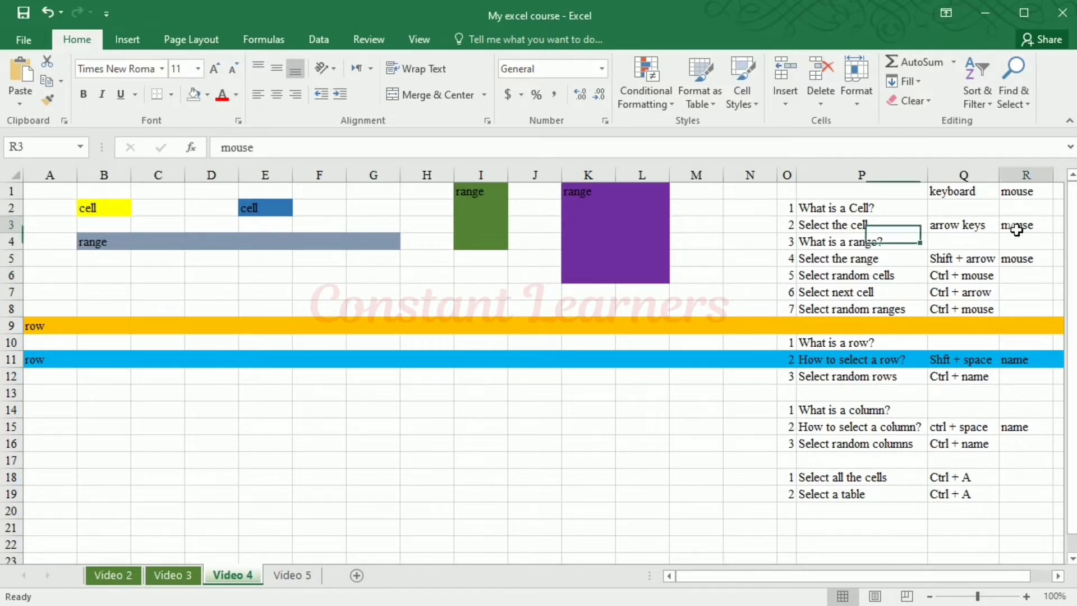
{"action": "left_click", "coordinate": [102, 212]}
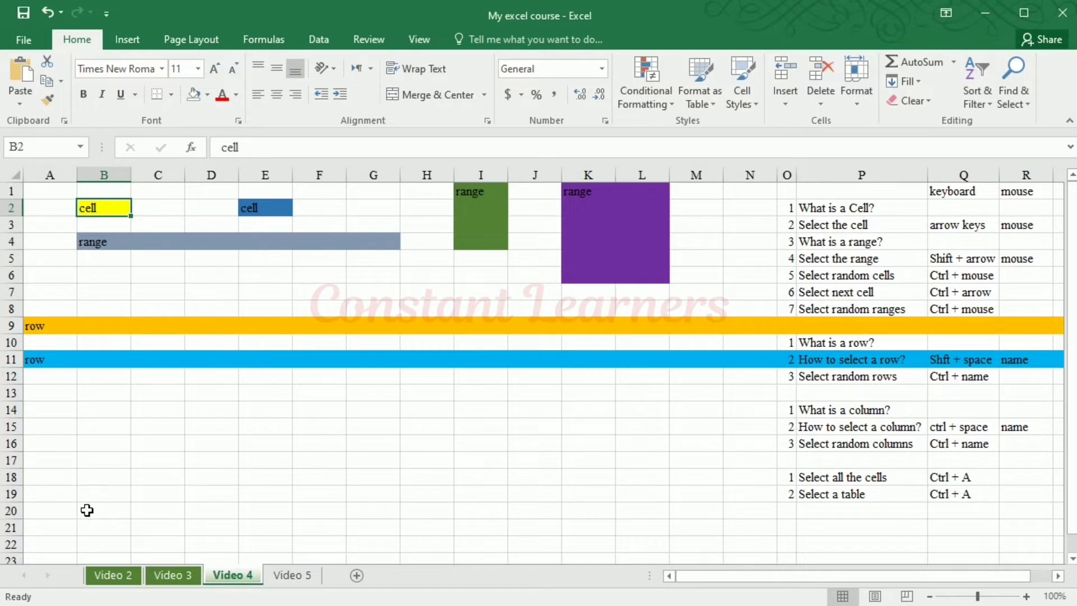
{"action": "left_click", "coordinate": [270, 218]}
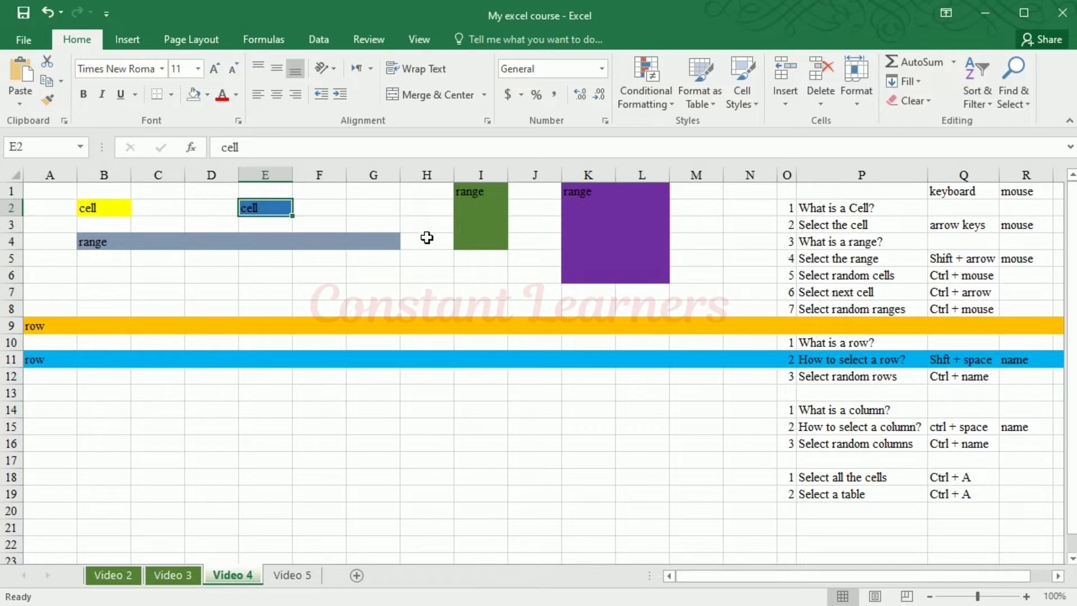
Move the active cell from E2 to B2, down to B5 and back up to B2, one cell at a time
{"action": "key", "text": "Left"}
{"action": "key", "text": "Left"}
{"action": "key", "text": "Left"}
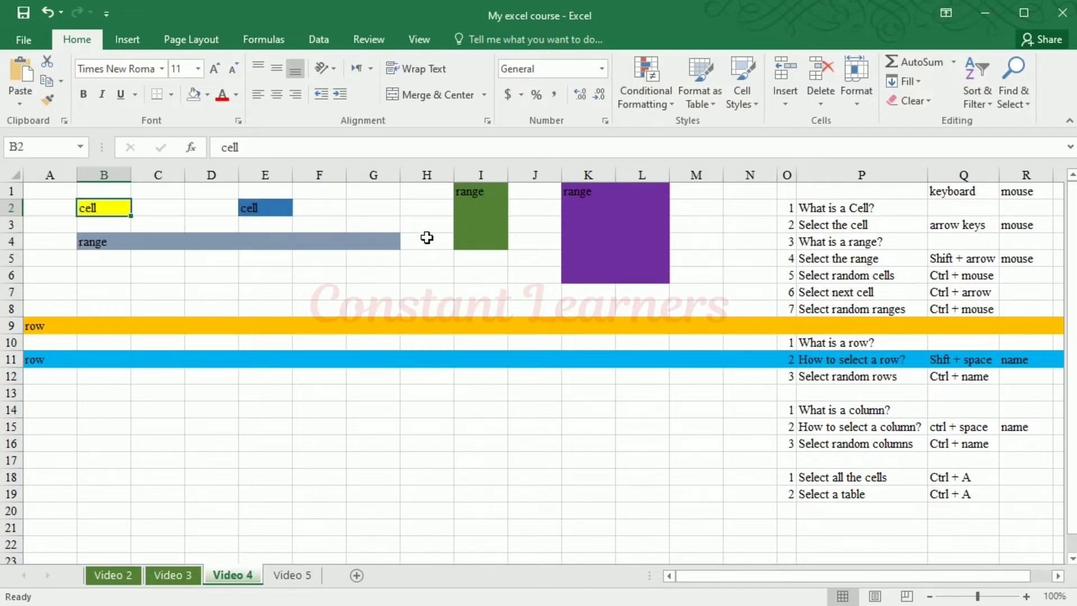
{"action": "key", "text": "Down"}
{"action": "key", "text": "Down"}
{"action": "key", "text": "Down"}
{"action": "key", "text": "Down"}
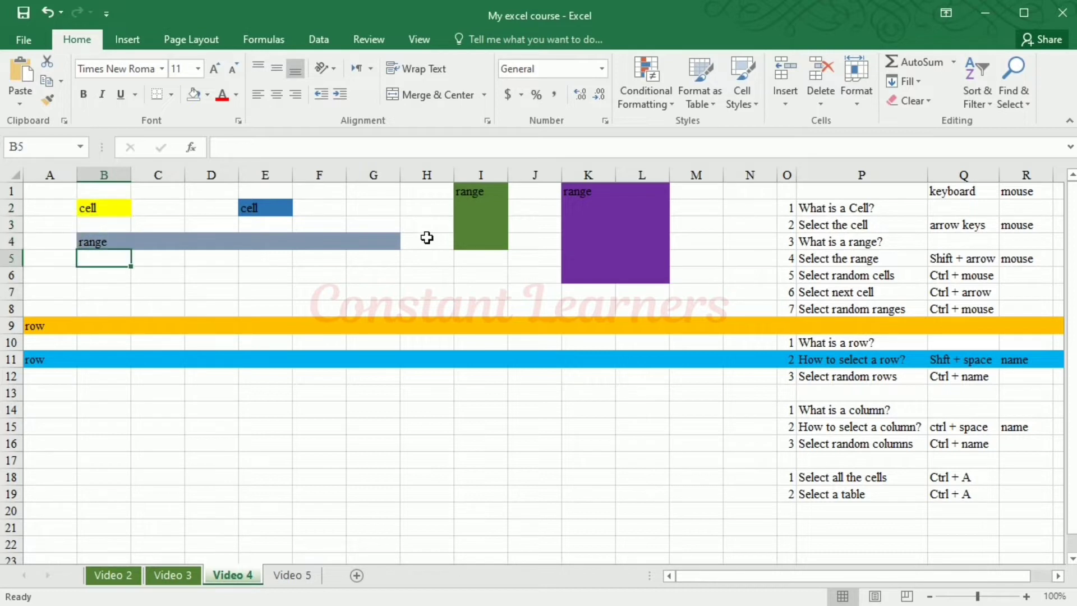
{"action": "key", "text": "Up"}
{"action": "key", "text": "Up"}
{"action": "key", "text": "Up"}
{"action": "key", "text": "Up"}
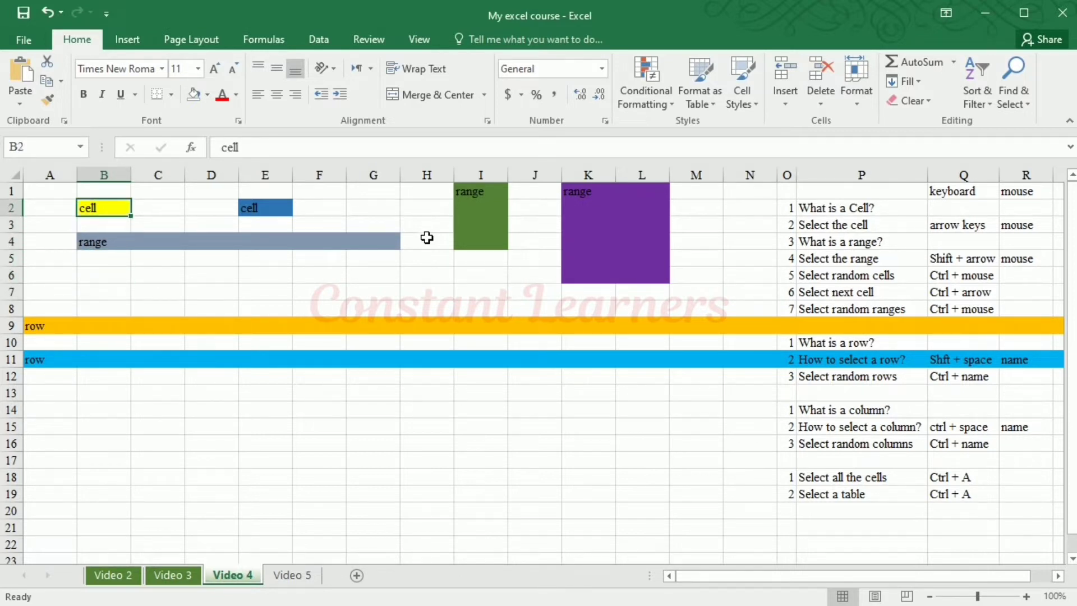
Move the active cell from B2 rightward along row 2, return leftward to A2, and finish on B2
{"action": "key", "text": "Right"}
{"action": "key", "text": "Right"}
{"action": "key", "text": "Right"}
{"action": "key", "text": "Right"}
{"action": "key", "text": "Left"}
{"action": "key", "text": "Left"}
{"action": "key", "text": "Left"}
{"action": "key", "text": "Left"}
{"action": "key", "text": "Left"}
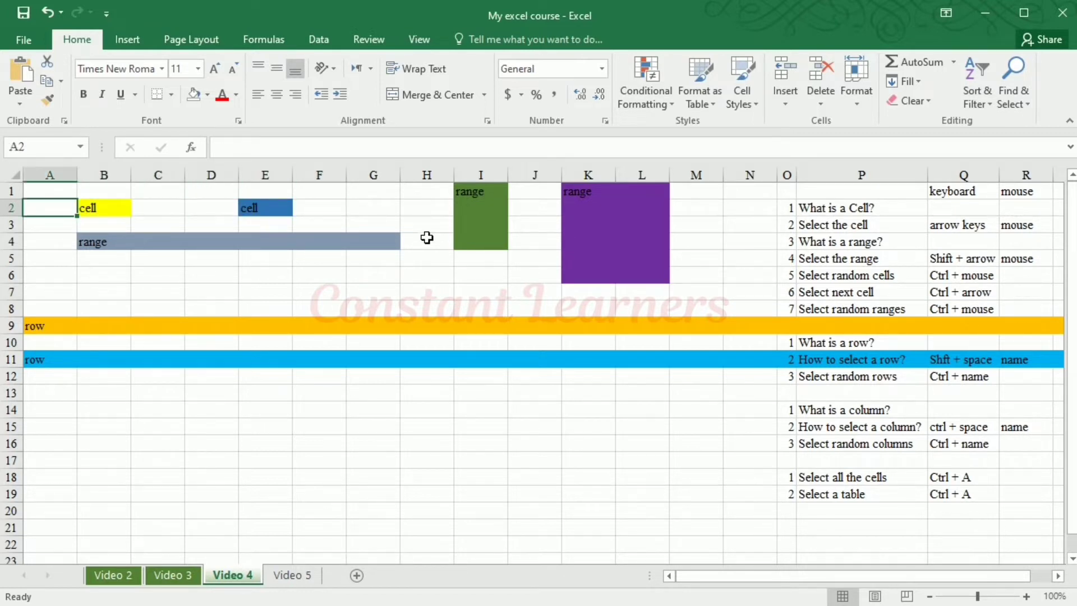
{"action": "key", "text": "Right"}
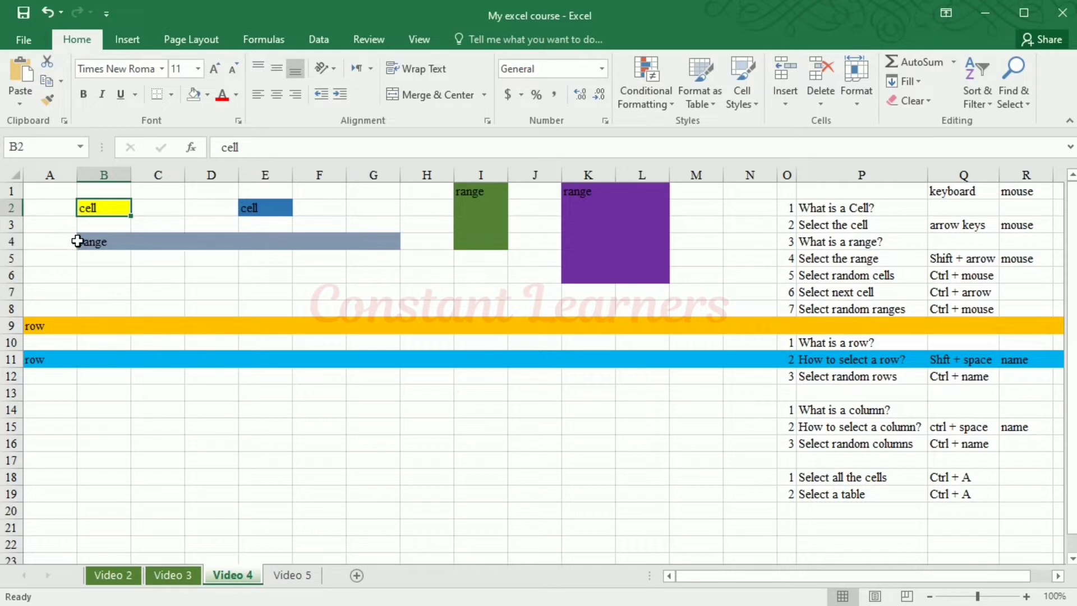
Select the horizontal range B4:G4, followed by the vertical green range I1:I4 as a separate selection
{"action": "left_click", "coordinate": [102, 248]}
{"action": "left_click_drag", "start_coordinate": [102, 247], "coordinate": [372, 243]}
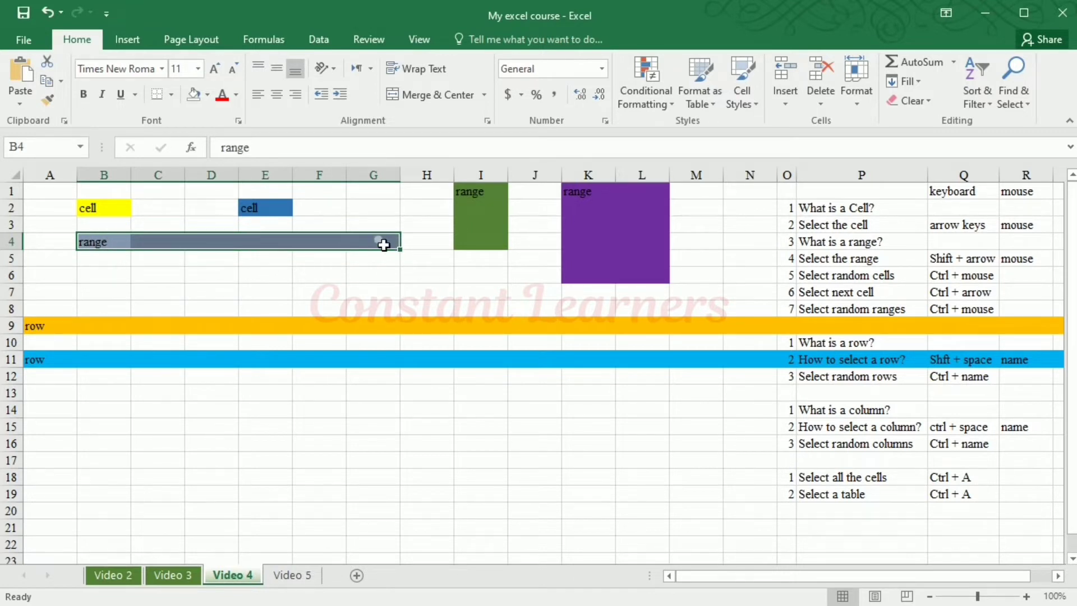
{"action": "left_click", "coordinate": [485, 197]}
{"action": "left_click_drag", "start_coordinate": [486, 199], "coordinate": [488, 243]}
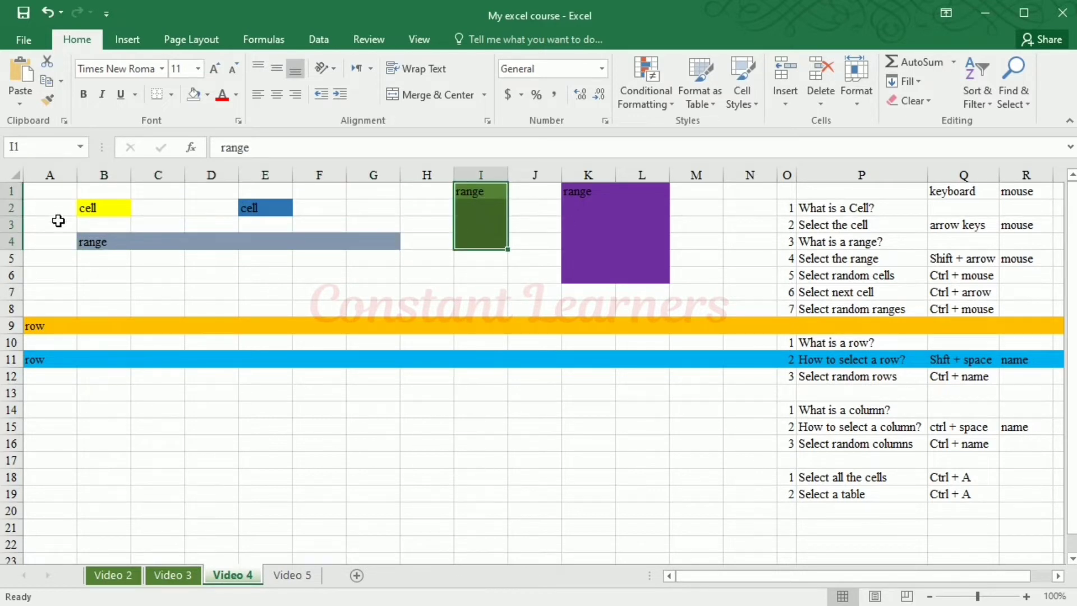
Select the grey-blue range again, extending from B4 through D4 to G4
{"action": "left_click", "coordinate": [92, 251]}
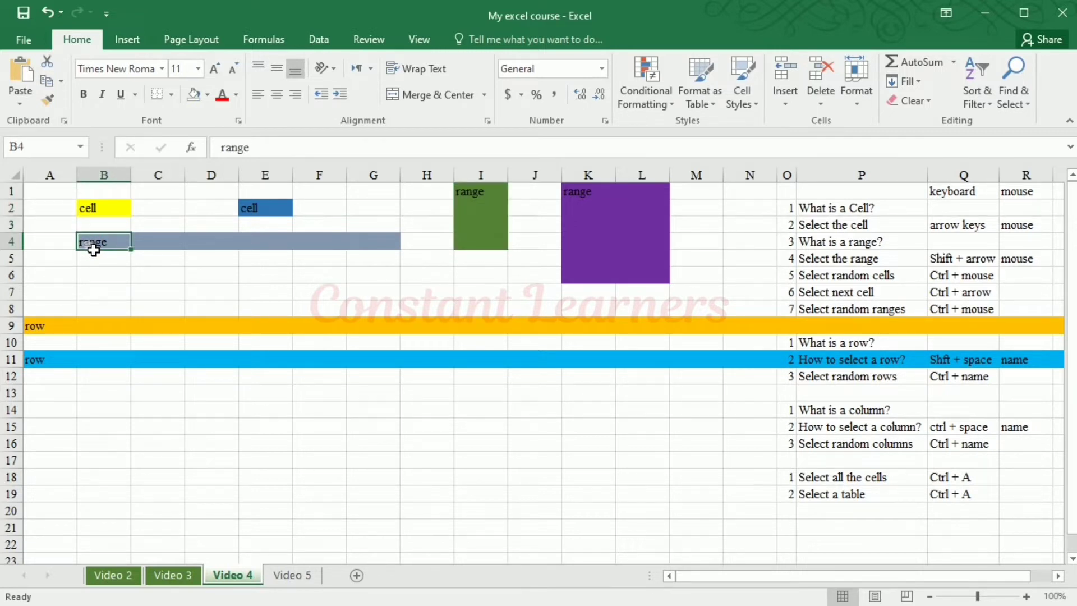
{"action": "left_click_drag", "start_coordinate": [101, 249], "coordinate": [194, 251]}
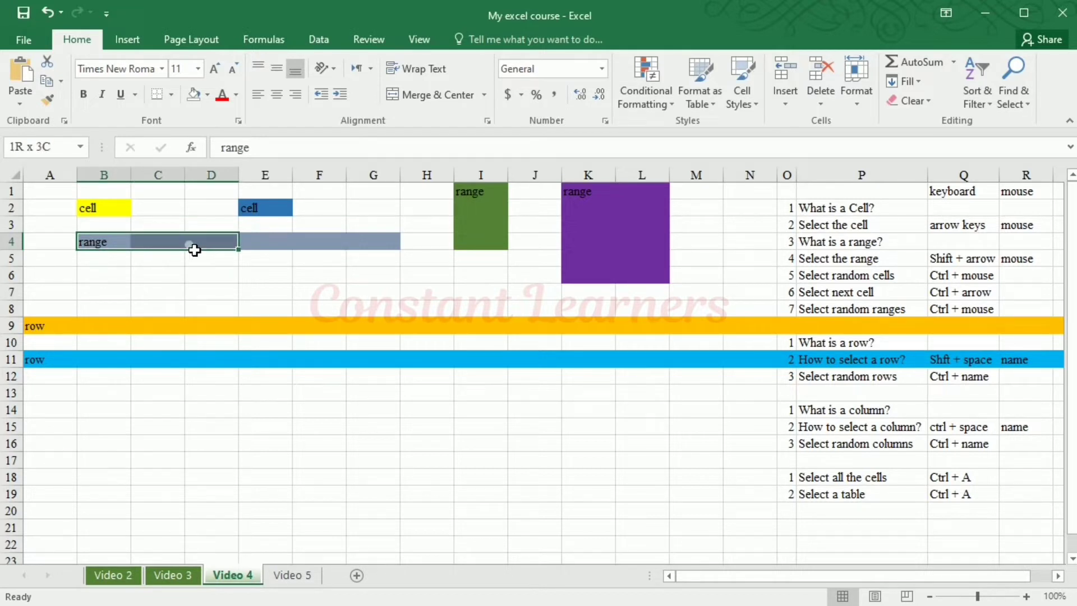
{"action": "left_click_drag", "start_coordinate": [195, 250], "coordinate": [374, 246]}
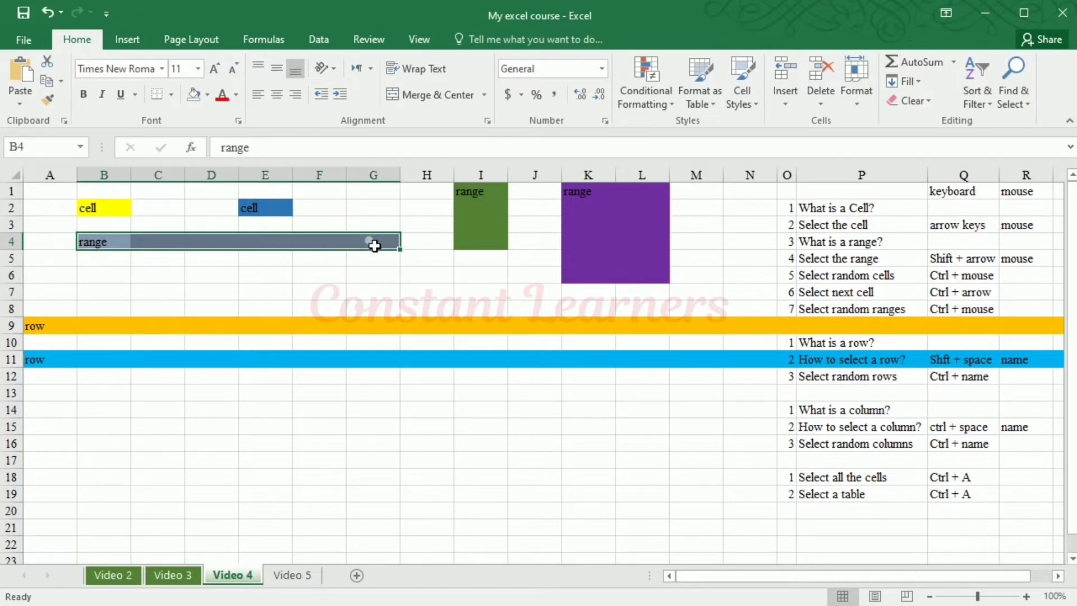
Select the green range I1:I4, followed by the purple multi-column range K1:L6 as a separate selection
{"action": "left_click", "coordinate": [489, 202]}
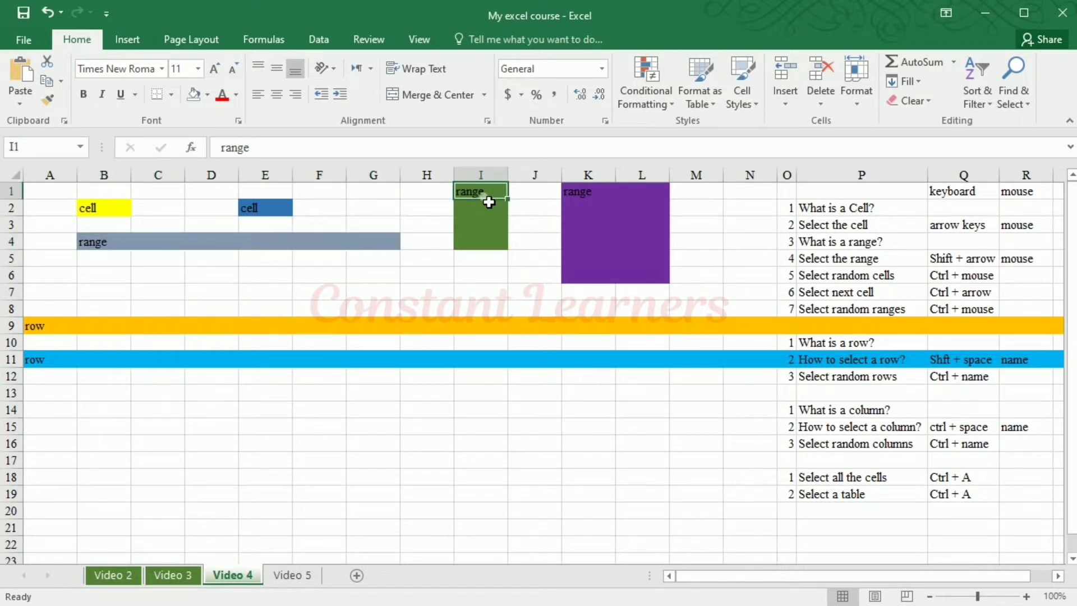
{"action": "left_click_drag", "start_coordinate": [489, 203], "coordinate": [495, 246]}
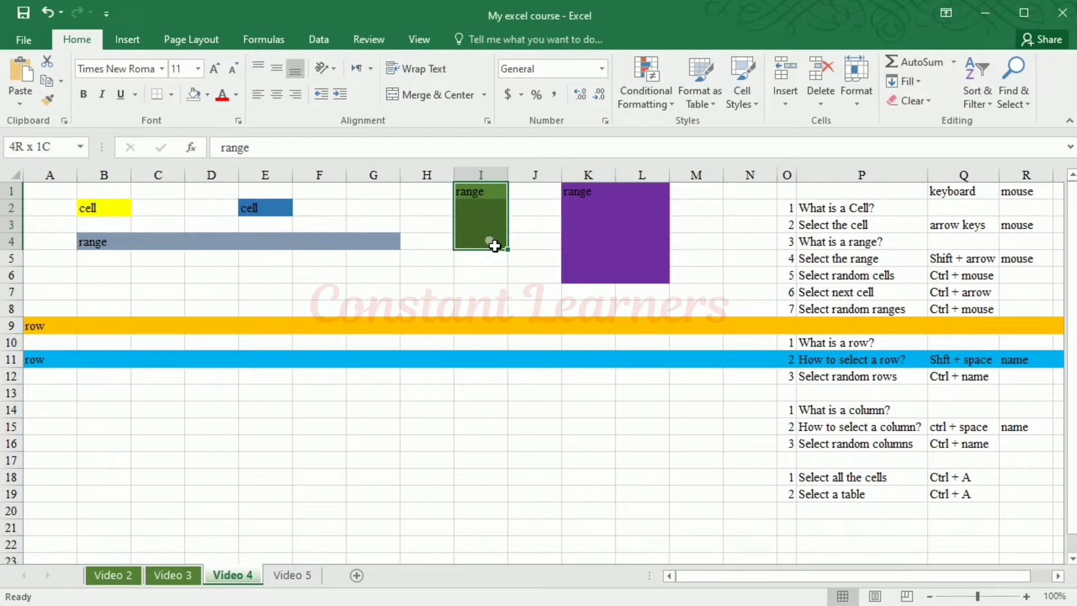
{"action": "left_click_drag", "start_coordinate": [495, 245], "coordinate": [489, 240]}
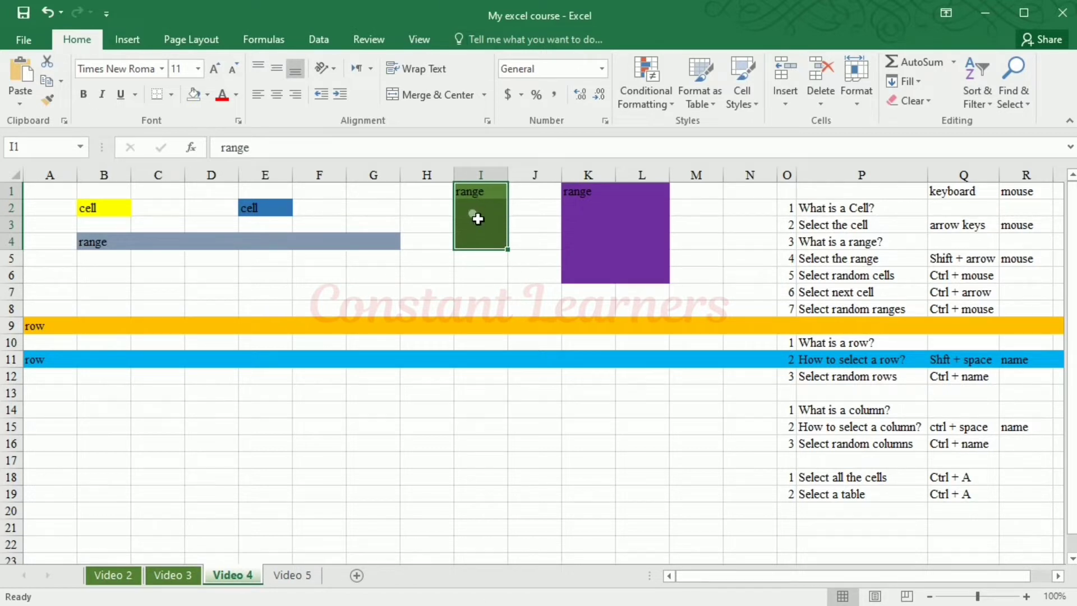
{"action": "mouse_move", "coordinate": [593, 197]}
{"action": "left_mouse_down"}
{"action": "mouse_move", "coordinate": [602, 285]}
{"action": "mouse_move", "coordinate": [597, 192]}
{"action": "left_mouse_up"}
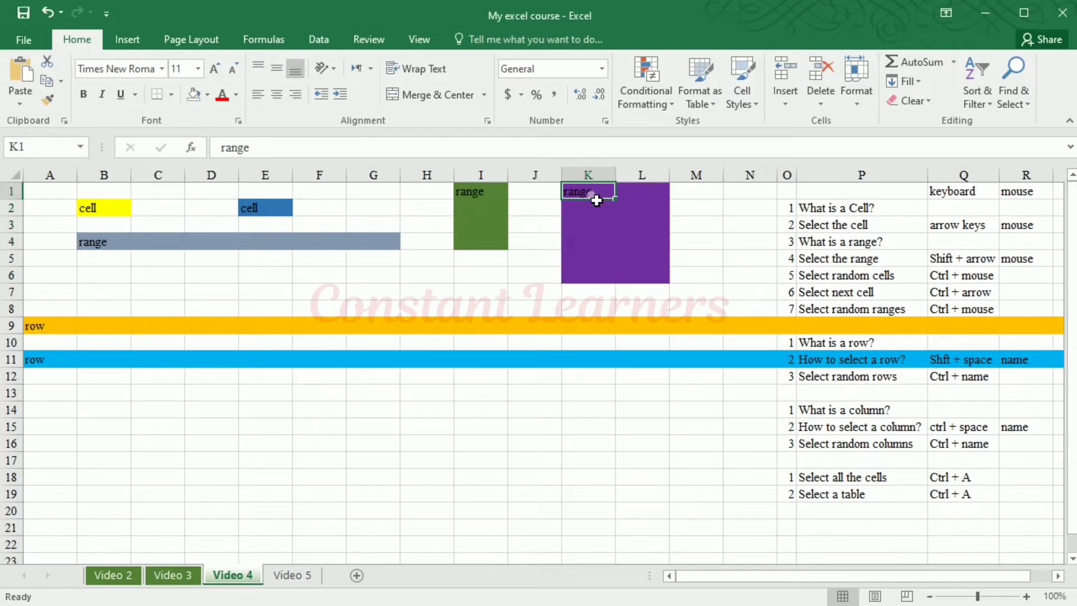
{"action": "left_click_drag", "start_coordinate": [597, 201], "coordinate": [640, 272]}
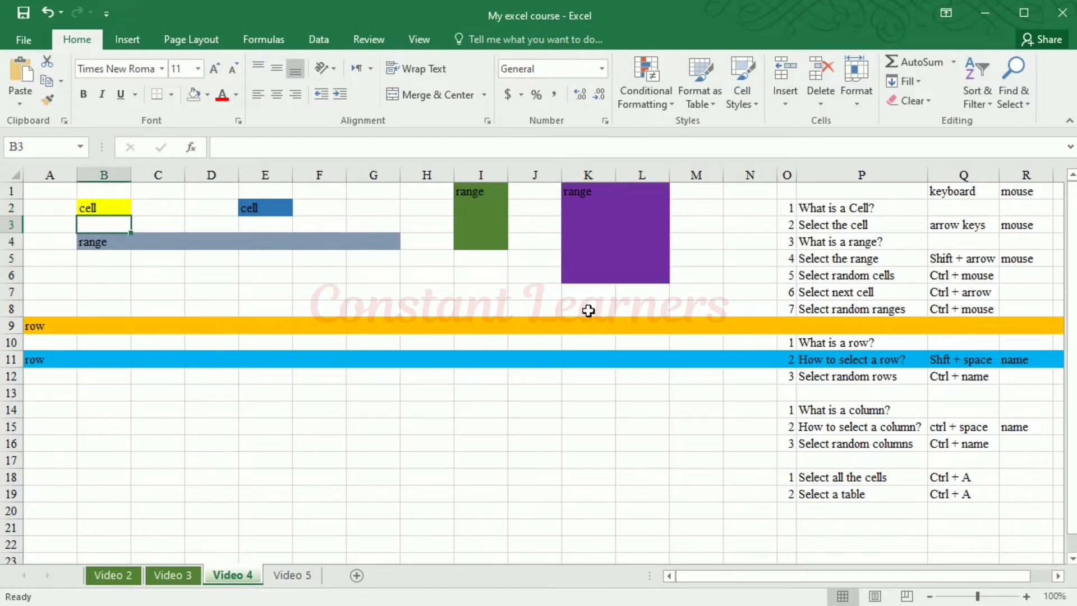
Starting from B4, extend the selection cell by cell along row 4 to cover B4:G4
{"action": "key", "text": "Down"}
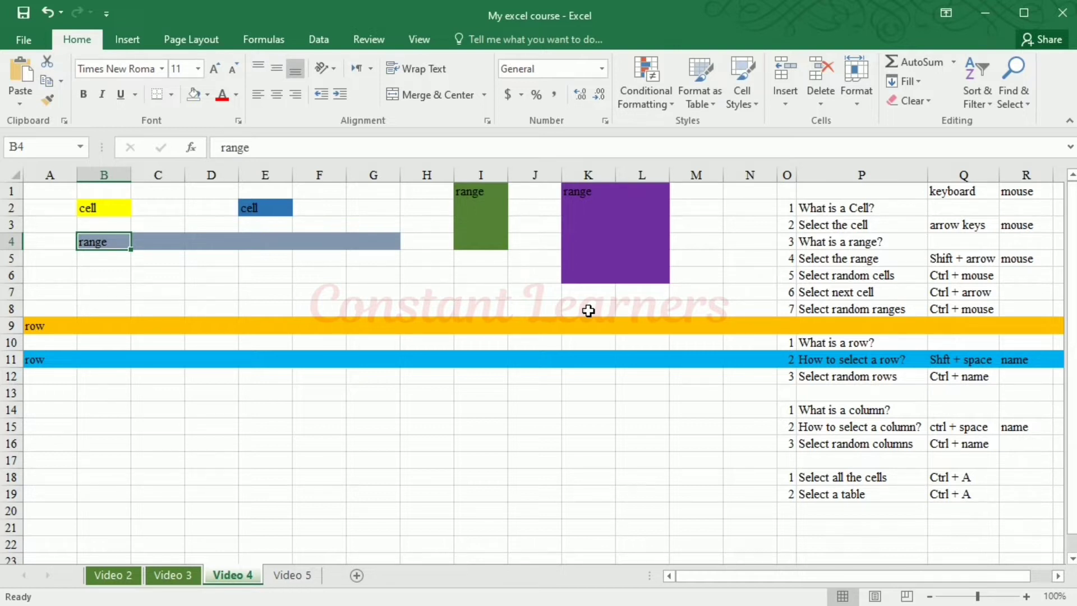
{"action": "key", "text": "shift+Right"}
{"action": "key", "text": "shift+Right"}
{"action": "key", "text": "shift+Right"}
{"action": "key", "text": "shift+Right"}
{"action": "key", "text": "shift+Right"}
{"action": "key", "text": "shift+Right"}
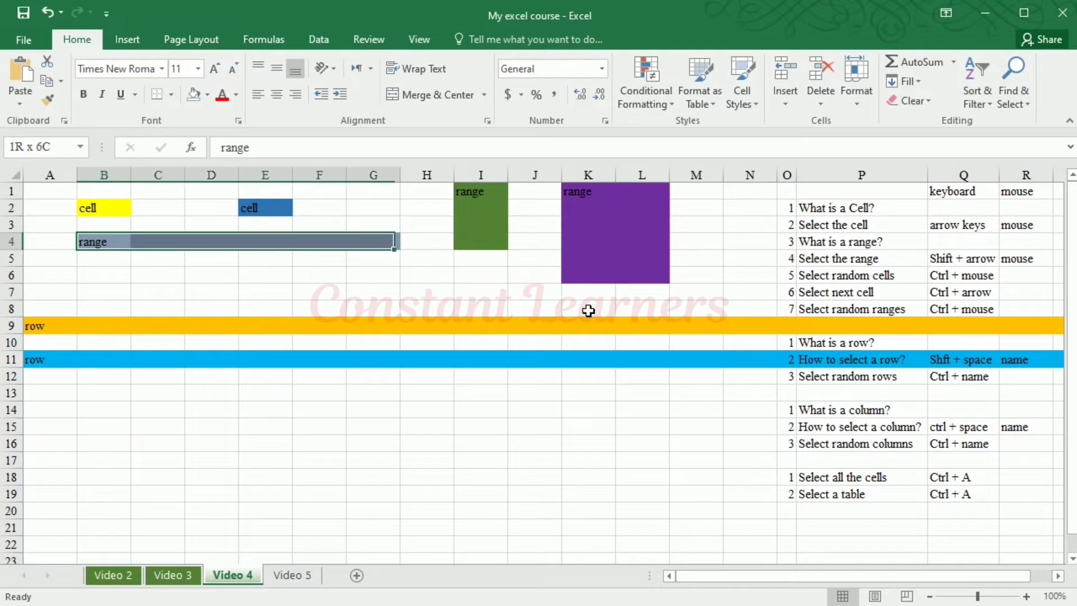
{"action": "key", "text": "shift+Left"}
{"action": "key", "text": "shift+Left"}
{"action": "key", "text": "shift+Right"}
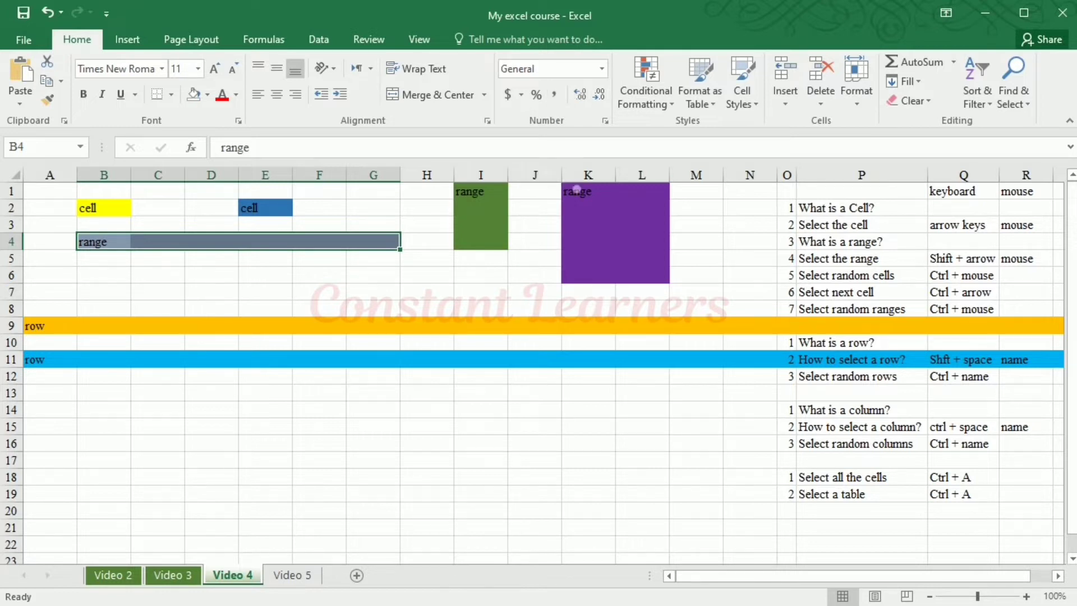
Starting from K1, extend the selection down to row 6 and across to column L to cover K1:L6
{"action": "left_click", "coordinate": [585, 203]}
{"action": "left_click", "coordinate": [591, 197]}
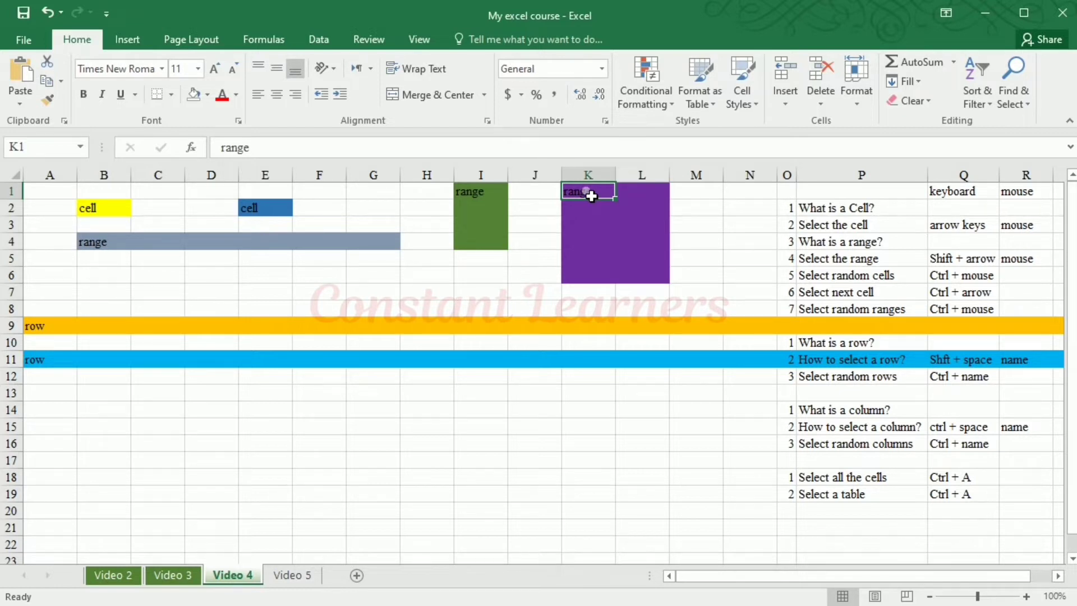
{"action": "key", "text": "shift+Down"}
{"action": "key", "text": "shift+Down"}
{"action": "key", "text": "shift+Down"}
{"action": "key", "text": "shift+Down"}
{"action": "key", "text": "shift+Down"}
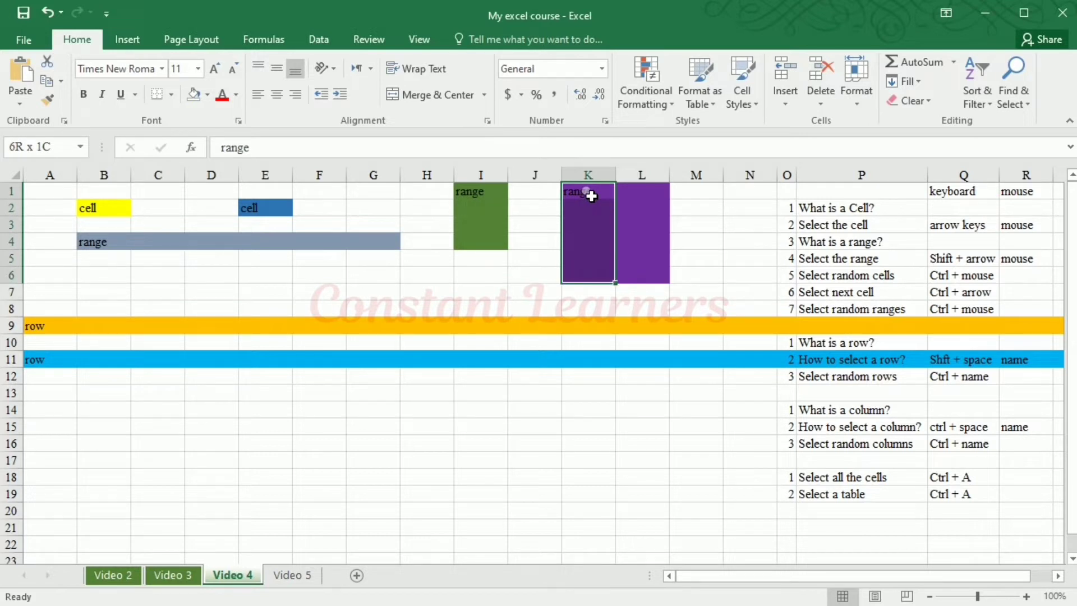
{"action": "key", "text": "shift+Right"}
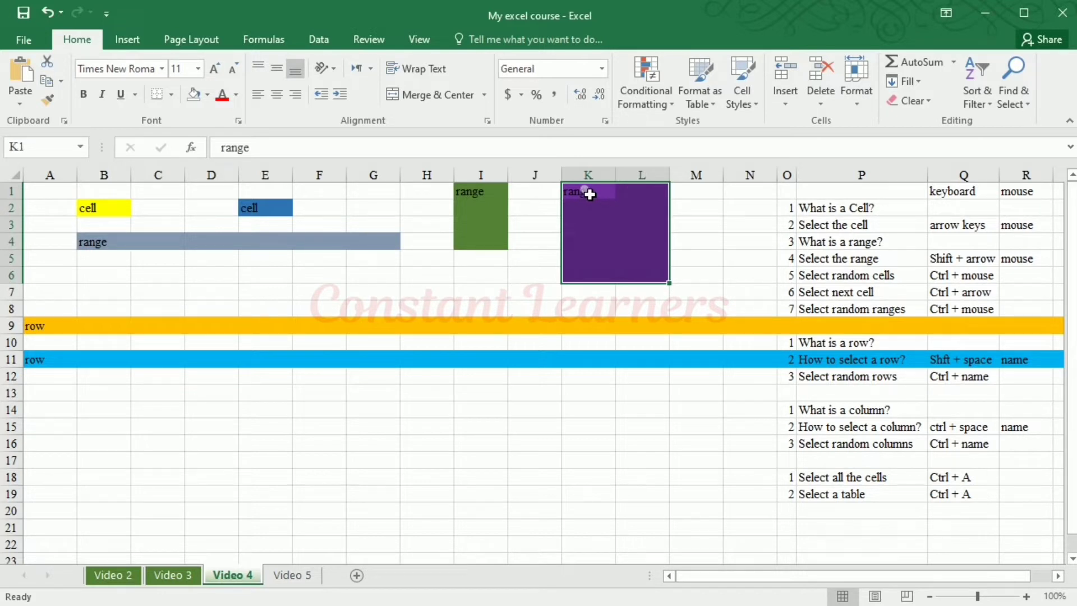
Select the range-selection notes in P5 and Q5, followed by cells B2, E2 and E6 one at a time
{"action": "left_click", "coordinate": [900, 267]}
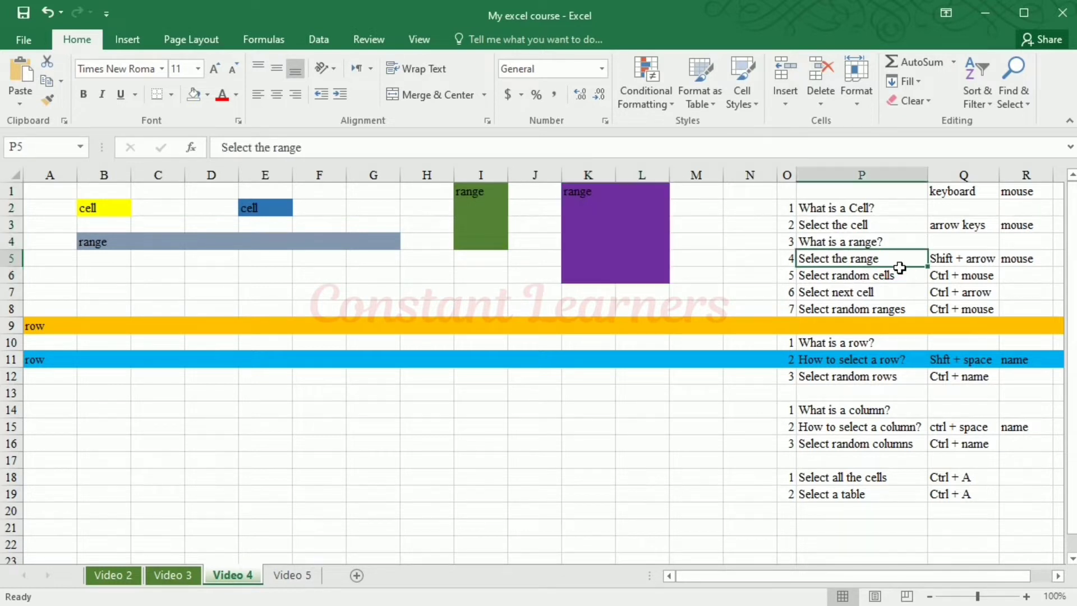
{"action": "left_click", "coordinate": [981, 263]}
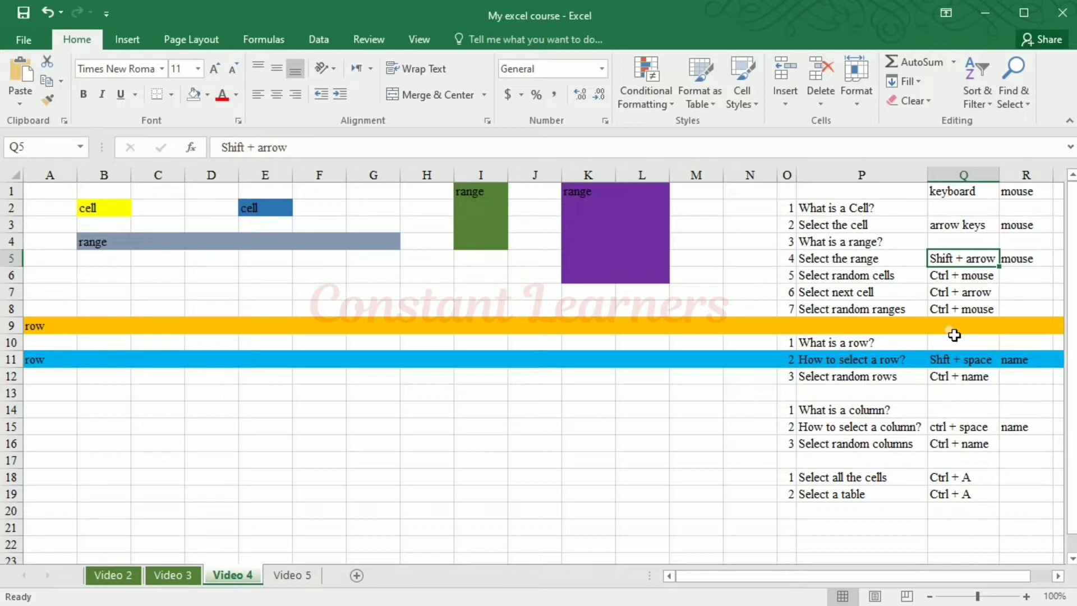
{"action": "left_click", "coordinate": [115, 208]}
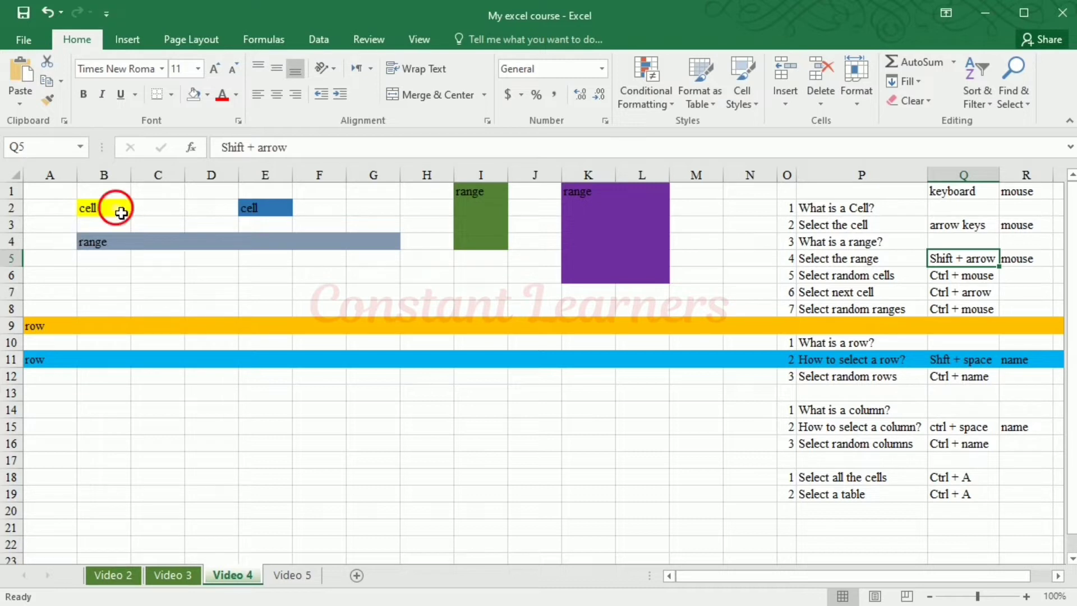
{"action": "left_click", "coordinate": [273, 215]}
{"action": "key", "text": "Down"}
{"action": "key", "text": "Down"}
{"action": "key", "text": "Down"}
{"action": "key", "text": "Down"}
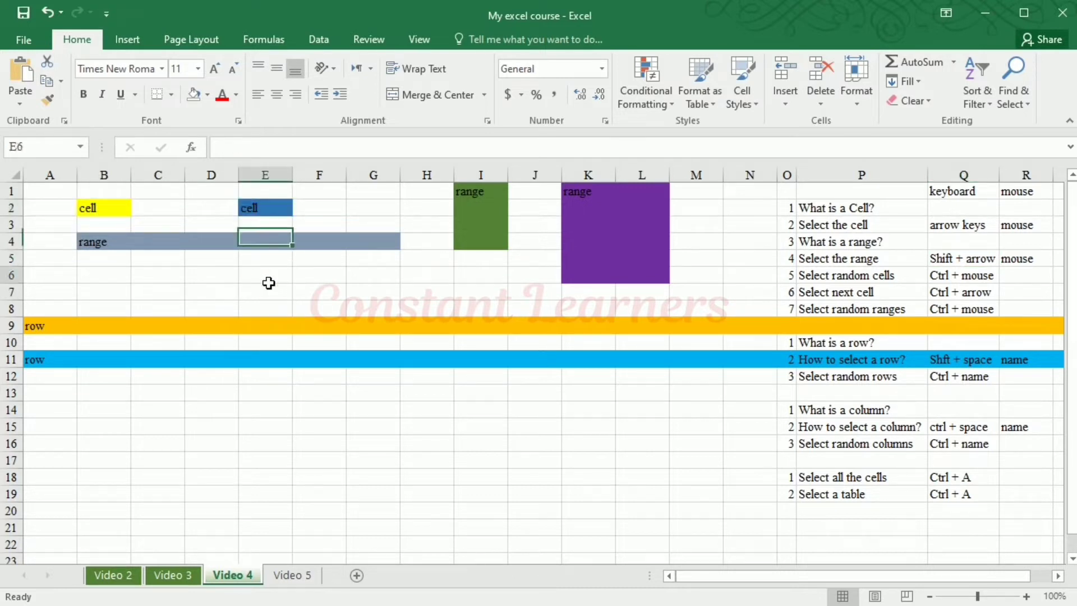
Select the non-adjacent cells A9, B2, E2 and A12 together as one multiple selection
{"action": "left_click", "coordinate": [33, 328]}
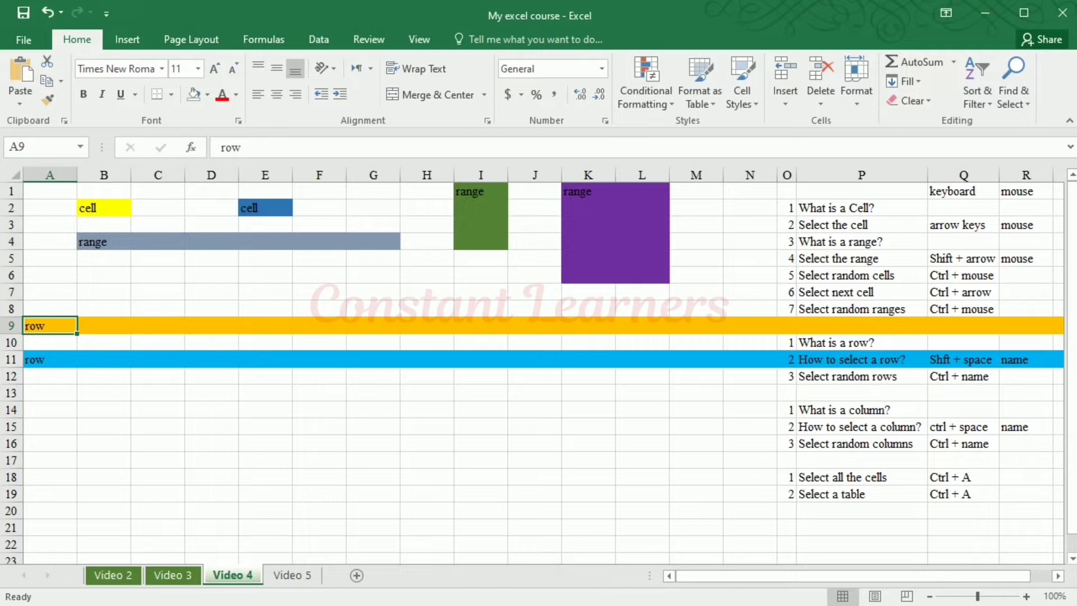
{"action": "left_click", "coordinate": [119, 212], "text": "ctrl"}
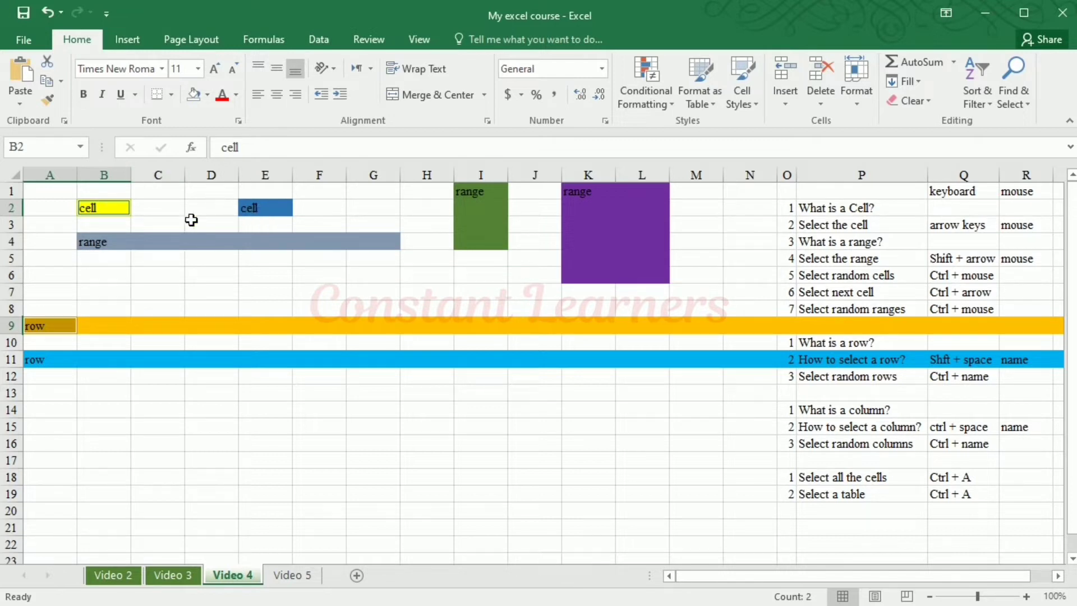
{"action": "left_click", "coordinate": [266, 212], "text": "ctrl"}
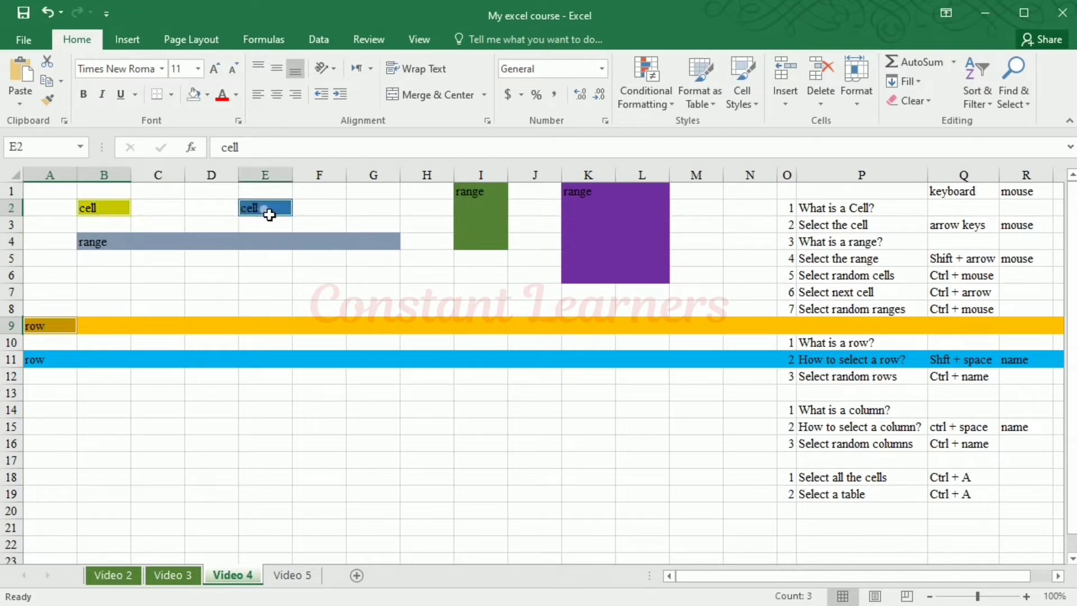
{"action": "left_click", "coordinate": [61, 330], "text": "ctrl"}
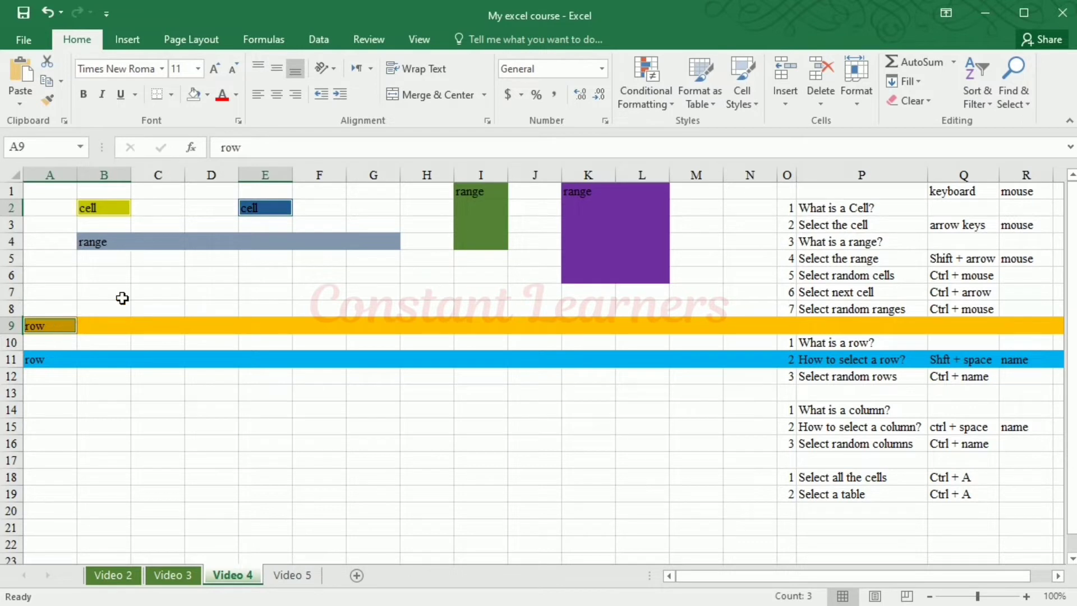
{"action": "left_click", "coordinate": [52, 375], "text": "ctrl"}
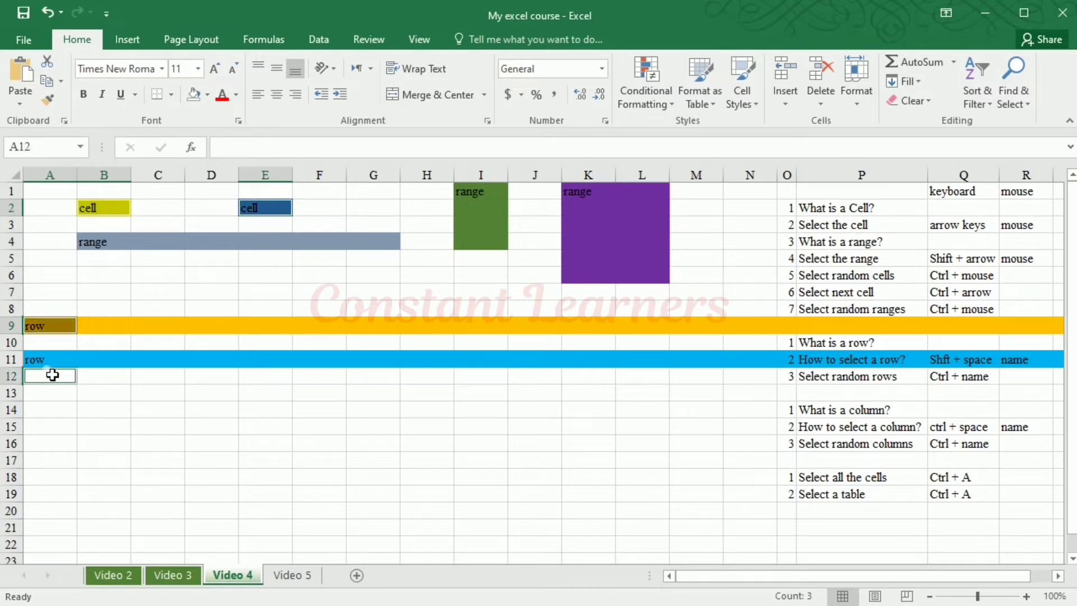
Add the non-adjacent cells D9, G7 and F9 to the existing multiple selection
{"action": "left_click", "coordinate": [213, 326], "text": "ctrl"}
{"action": "left_click", "coordinate": [362, 295], "text": "ctrl"}
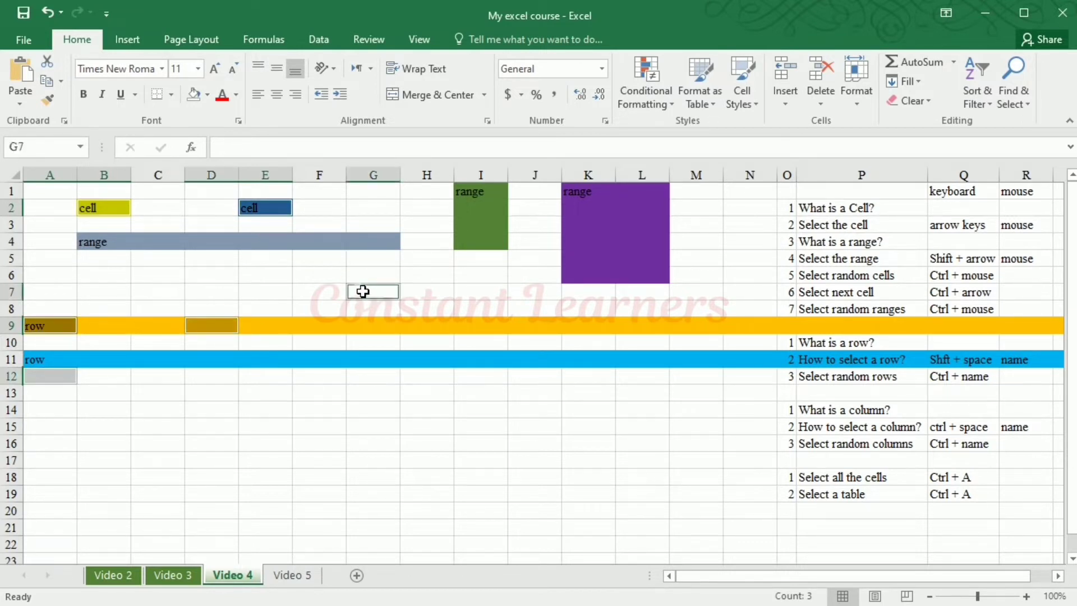
{"action": "left_click", "coordinate": [337, 330], "text": "ctrl"}
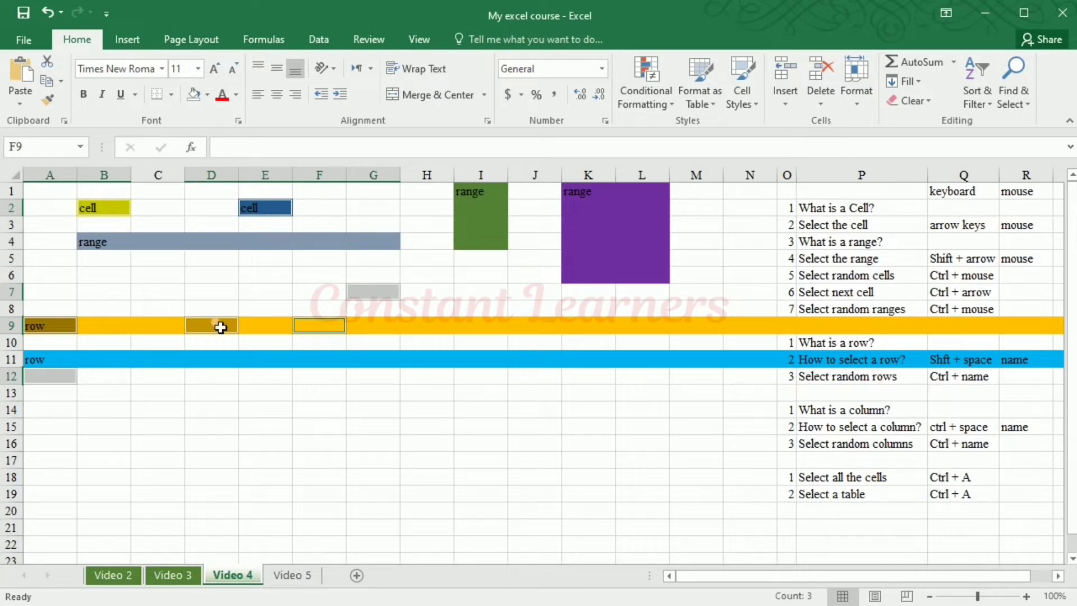
Make a fresh multiple selection of the non-adjacent cells C16, E13, H18, G19, E19, G16 and G14
{"action": "left_click", "coordinate": [168, 444]}
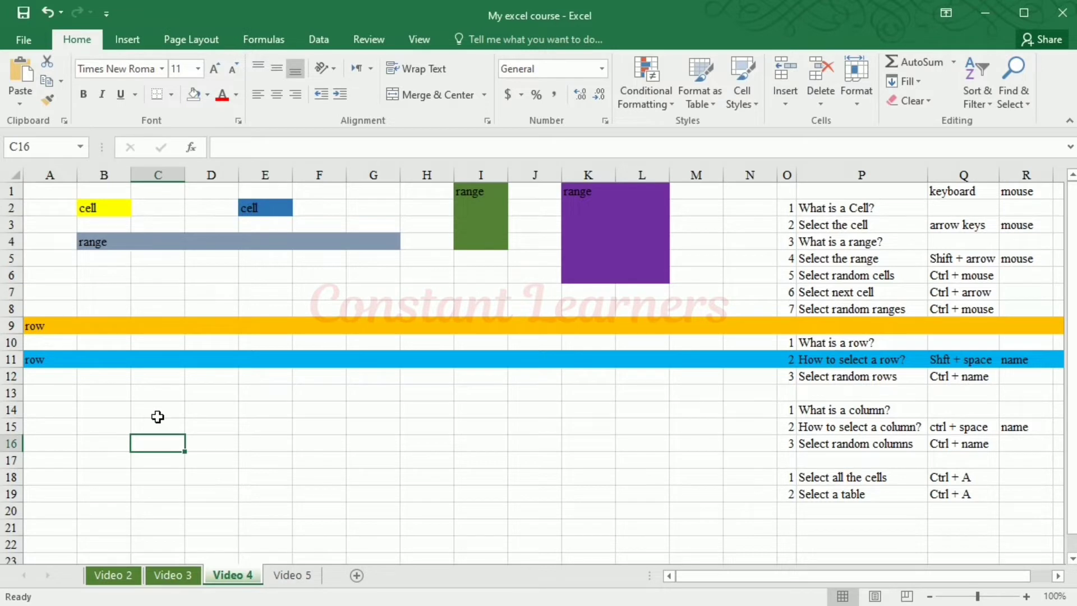
{"action": "left_click", "coordinate": [271, 395], "text": "ctrl"}
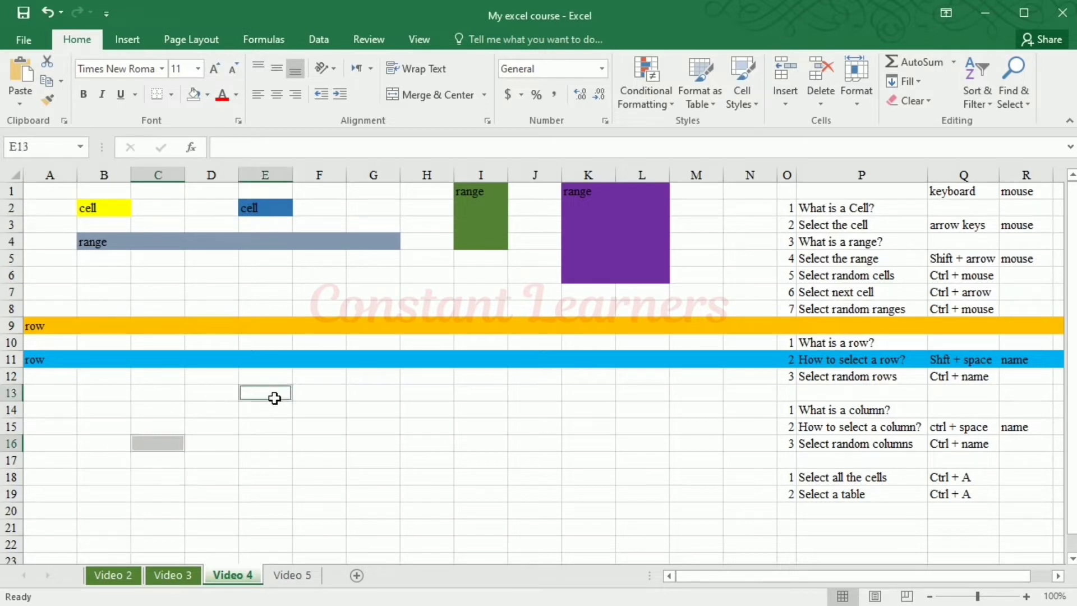
{"action": "left_click", "coordinate": [423, 475], "text": "ctrl"}
{"action": "left_click", "coordinate": [362, 497], "text": "ctrl"}
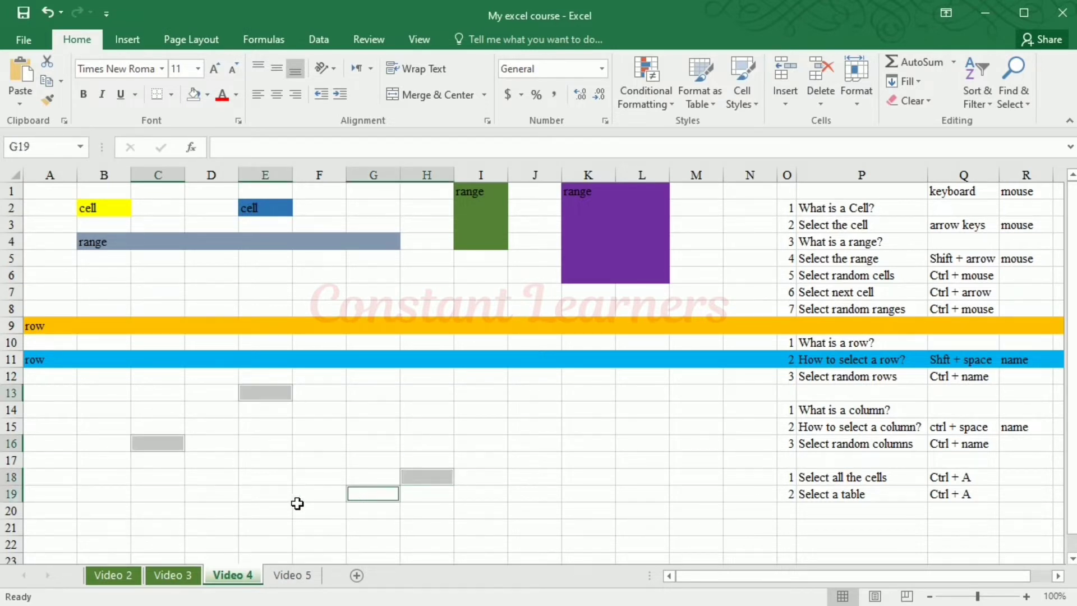
{"action": "left_click", "coordinate": [290, 497], "text": "ctrl"}
{"action": "left_click", "coordinate": [371, 444], "text": "ctrl"}
{"action": "left_click", "coordinate": [389, 414], "text": "ctrl"}
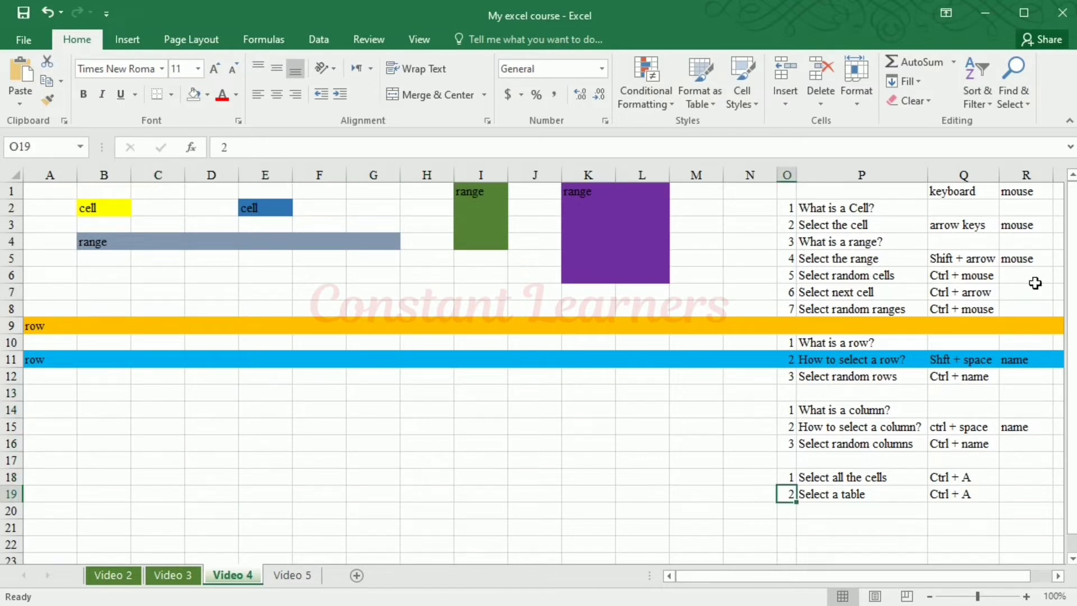
Select the "Select next cell" note in P7, and move from B2 down column B cell by cell to B13
{"action": "left_click", "coordinate": [897, 293]}
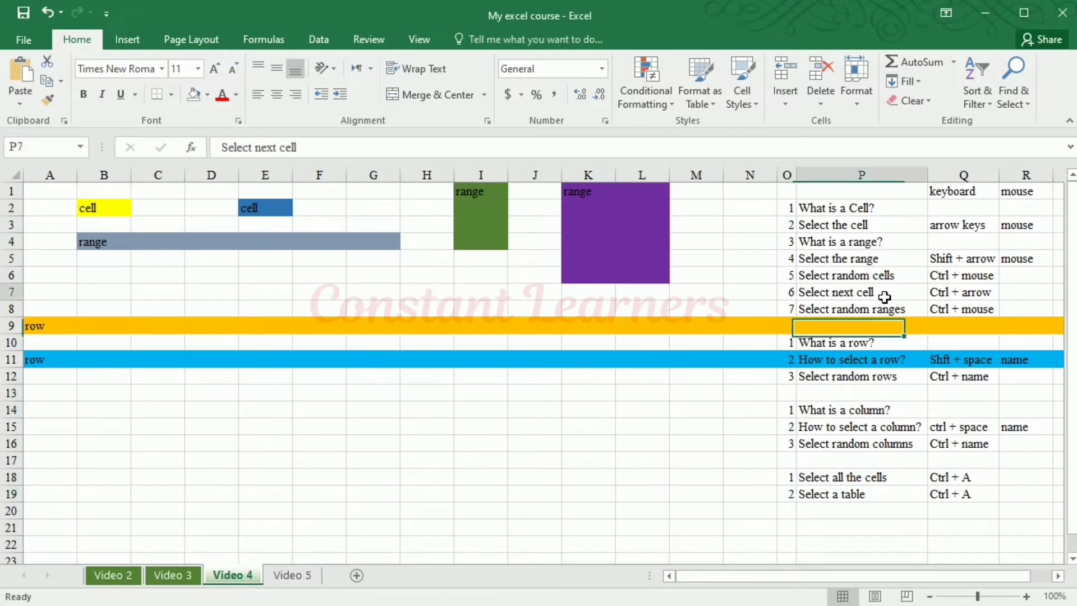
{"action": "left_click", "coordinate": [102, 207]}
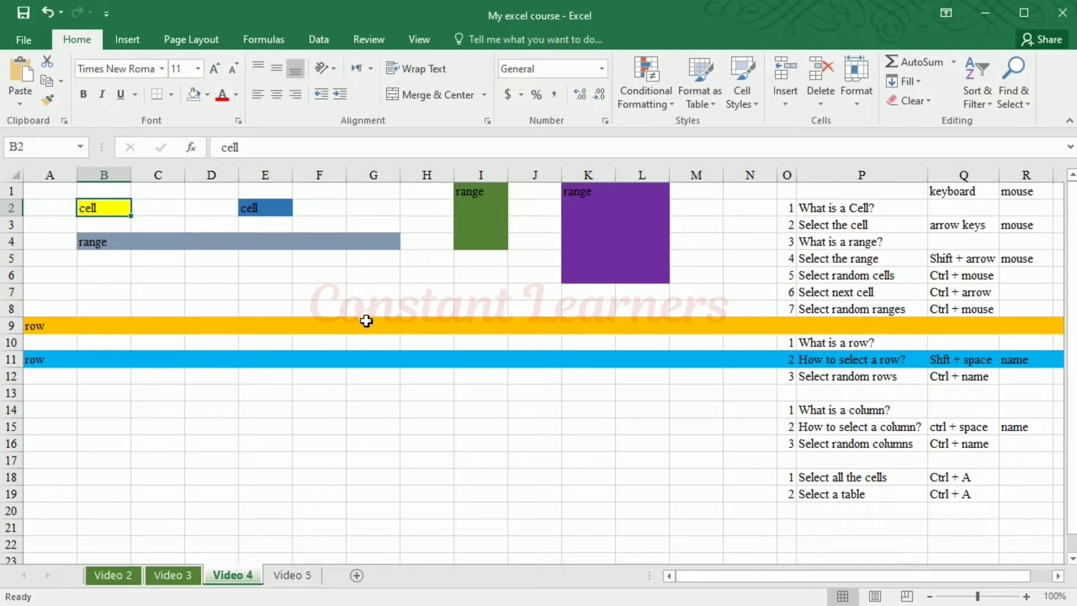
{"action": "key", "text": "Down"}
{"action": "key", "text": "Down"}
{"action": "key", "text": "Down"}
{"action": "key", "text": "Down"}
{"action": "key", "text": "Down"}
{"action": "key", "text": "Down"}
{"action": "key", "text": "Down"}
{"action": "key", "text": "Down"}
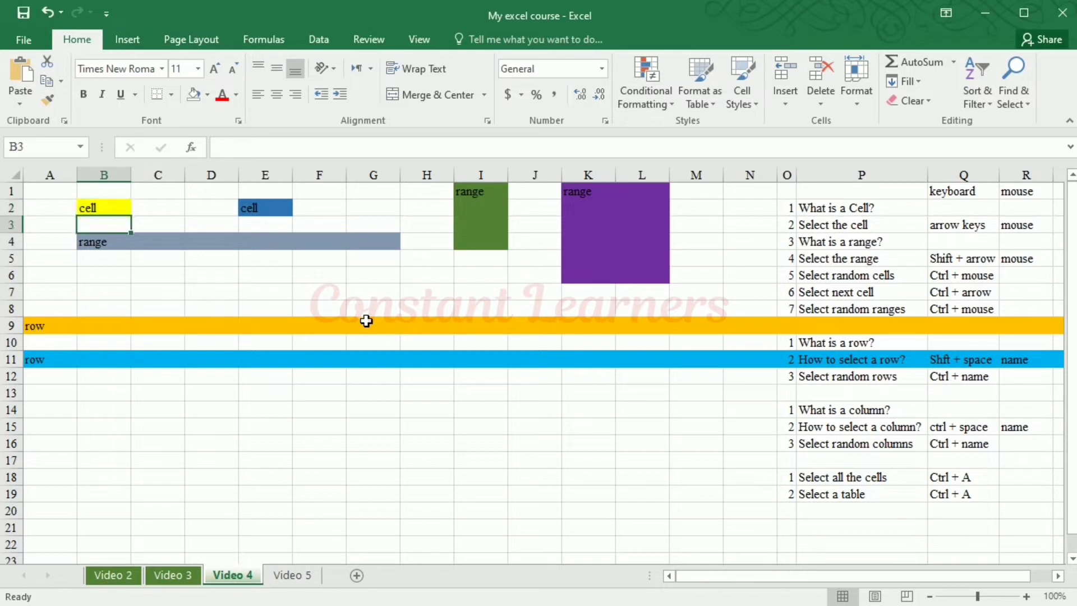
{"action": "key", "text": "Down"}
{"action": "key", "text": "Down"}
{"action": "key", "text": "Down"}
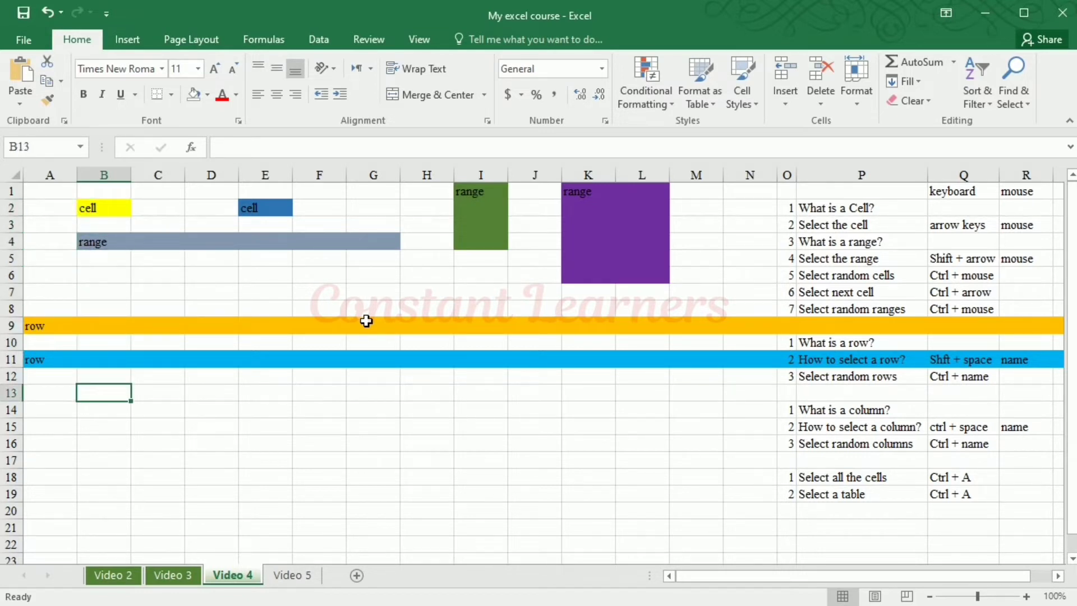
Enter a, b and c in cells B13, B14 and B15
{"action": "type", "text": "a"}
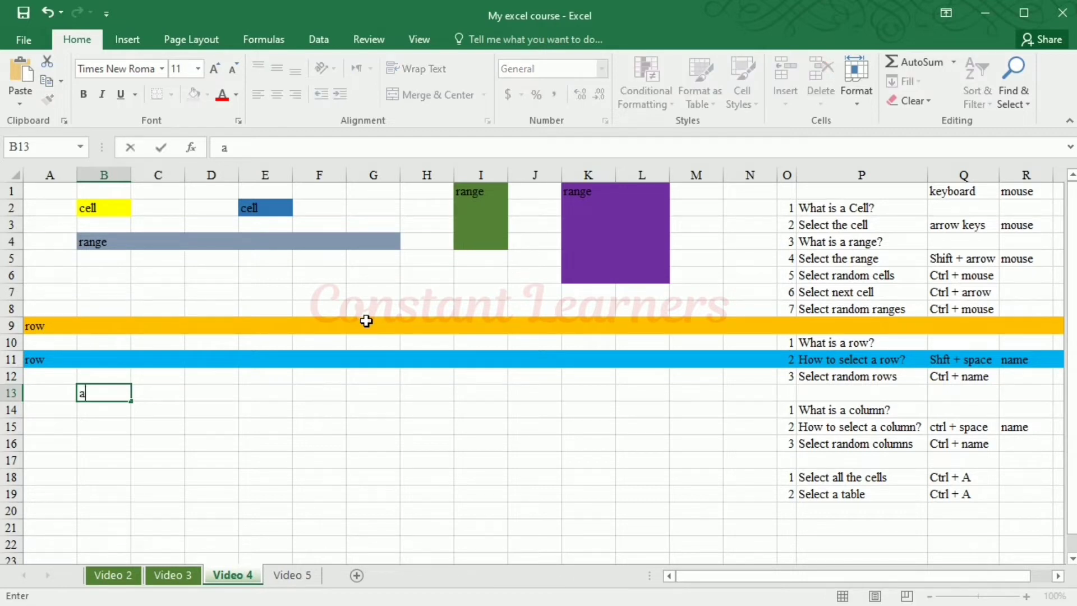
{"action": "key", "text": "Return"}
{"action": "type", "text": "b"}
{"action": "key", "text": "Return"}
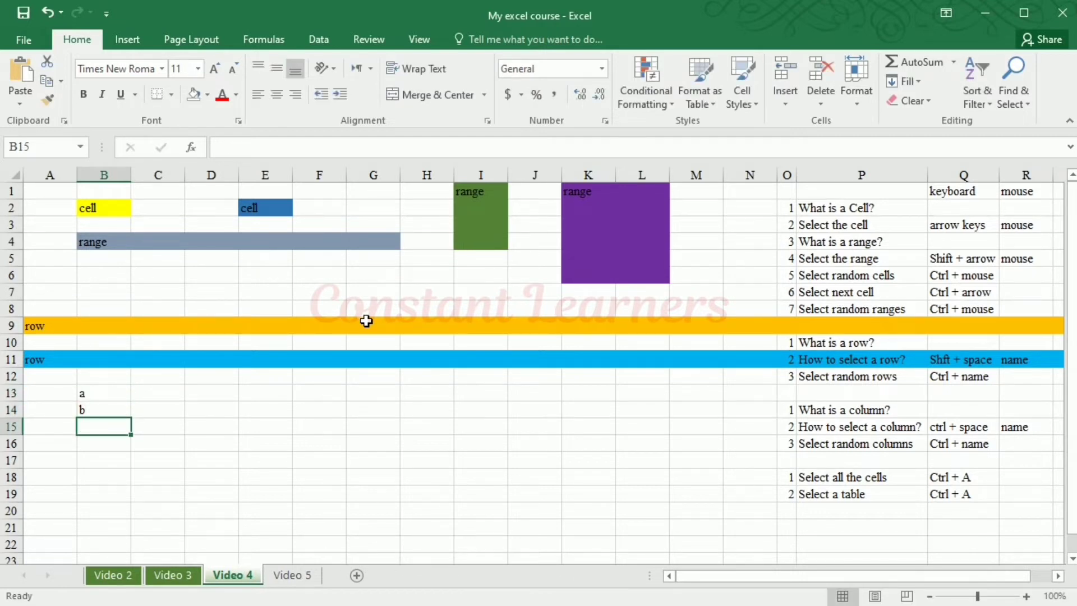
{"action": "type", "text": "c"}
{"action": "key", "text": "Return"}
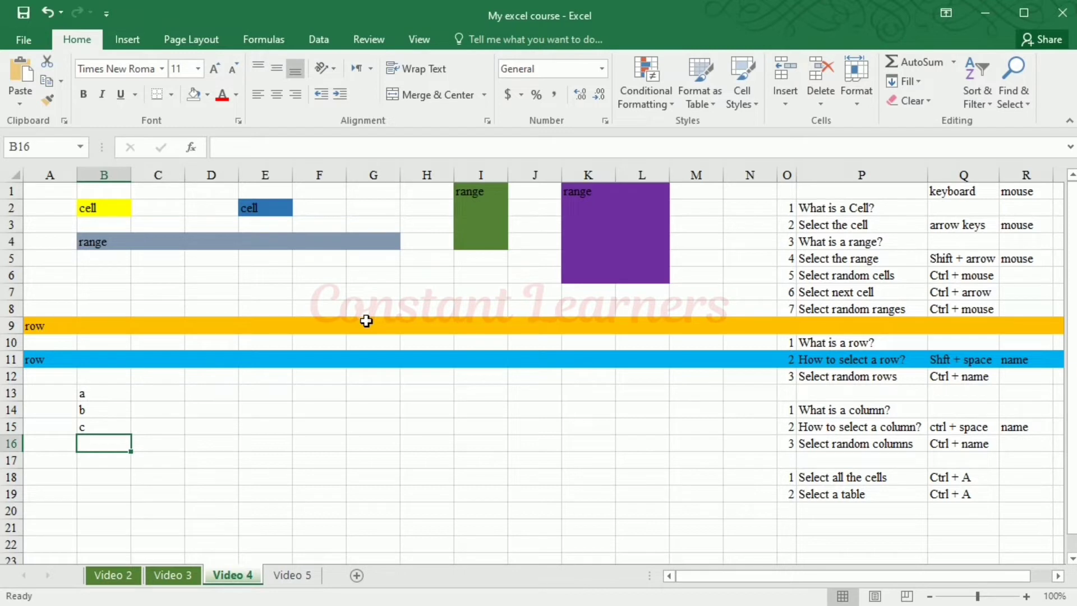
Leave a gap below the first letters and enter d, e and f in cells B19, B20 and B21
{"action": "key", "text": "Down"}
{"action": "key", "text": "Down"}
{"action": "key", "text": "Down"}
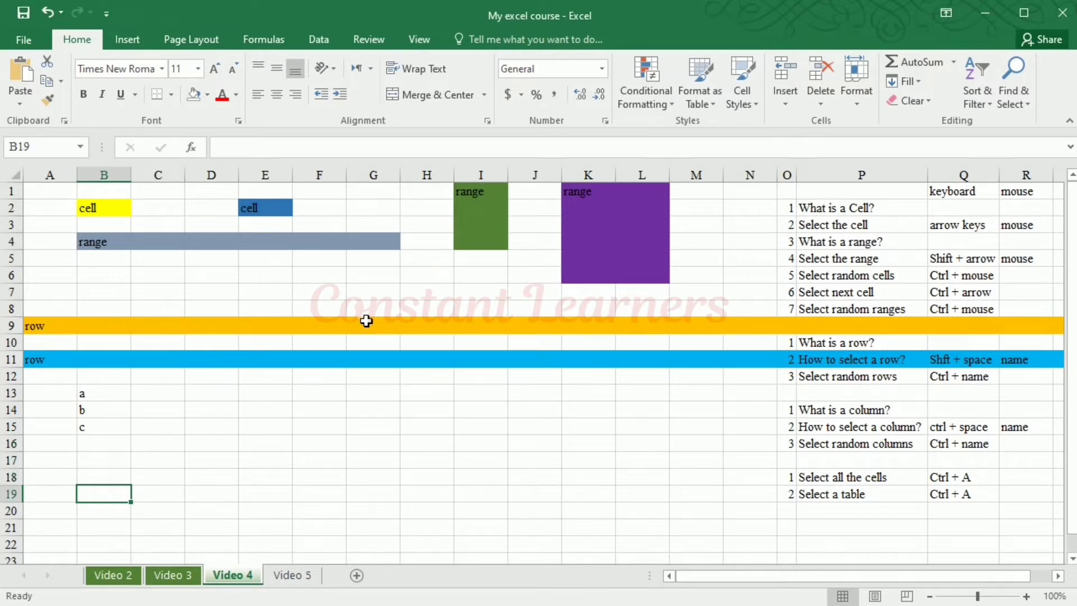
{"action": "type", "text": "d"}
{"action": "key", "text": "Return"}
{"action": "type", "text": "e"}
{"action": "key", "text": "Return"}
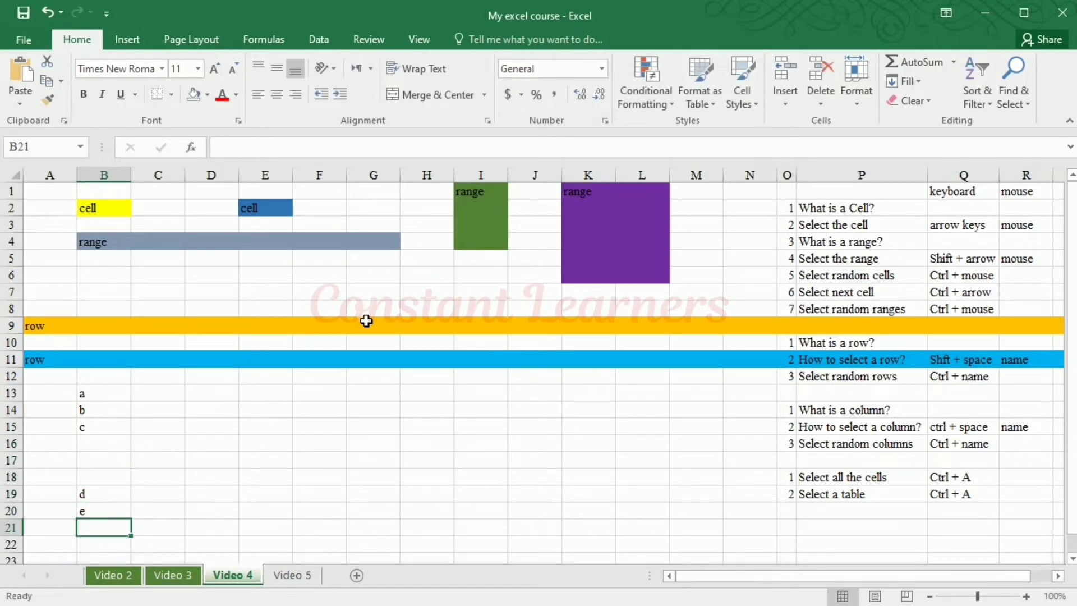
{"action": "type", "text": "f"}
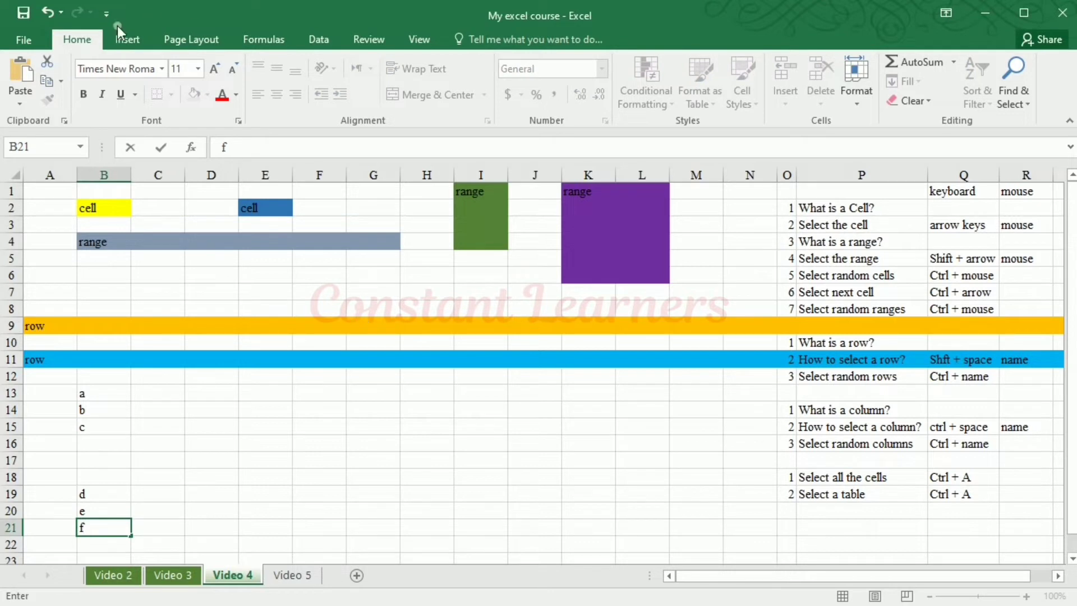
Select B2, B4 and B13 in turn, and return to B4 to jump directly down to the next filled cell, B13
{"action": "left_click", "coordinate": [108, 214]}
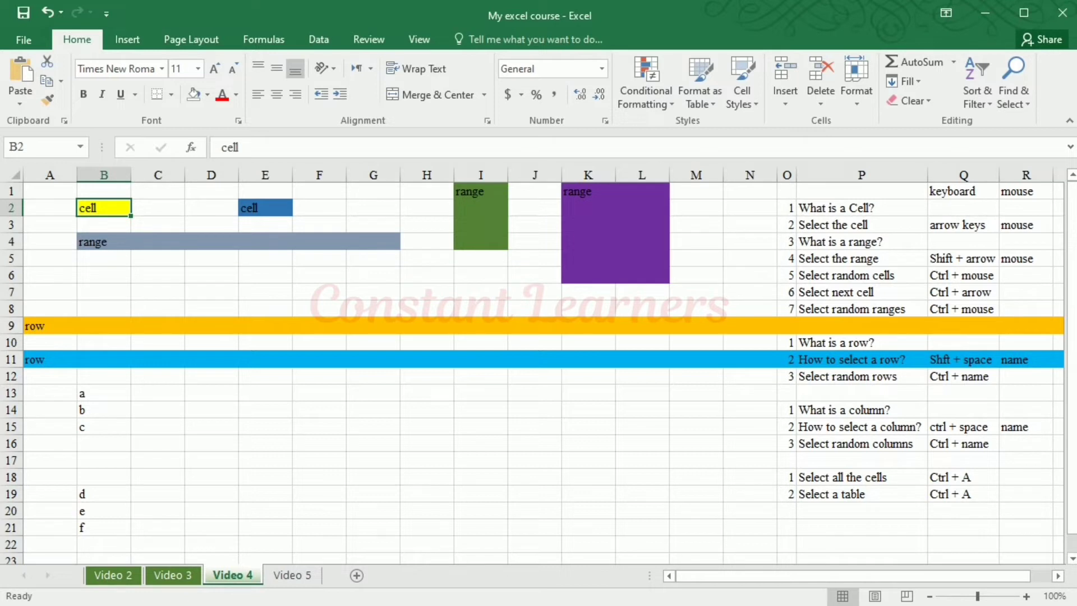
{"action": "left_click", "coordinate": [117, 251]}
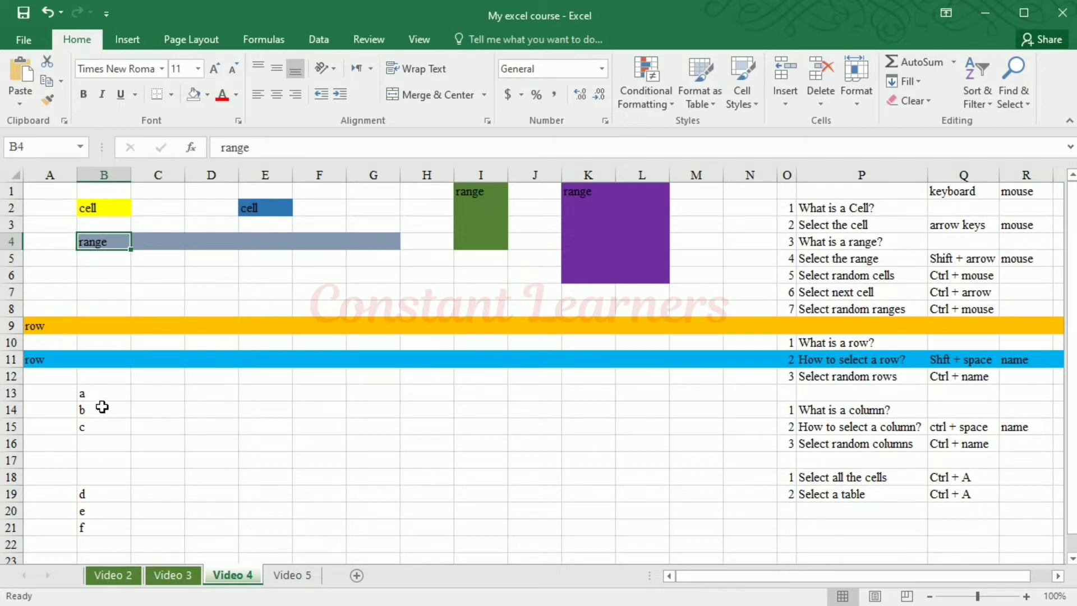
{"action": "left_click", "coordinate": [112, 393]}
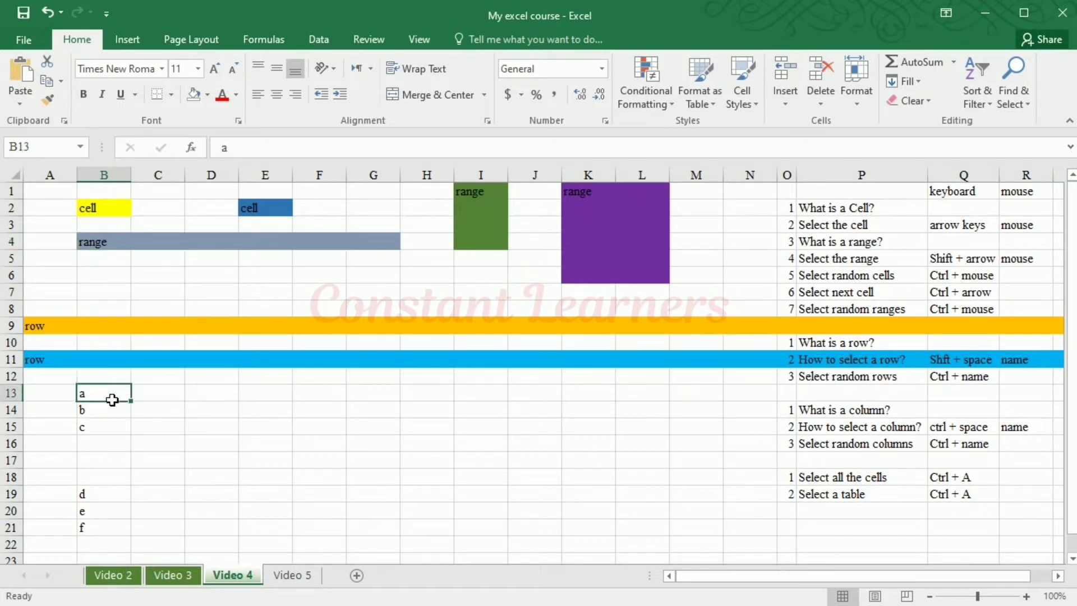
{"action": "left_click", "coordinate": [106, 241]}
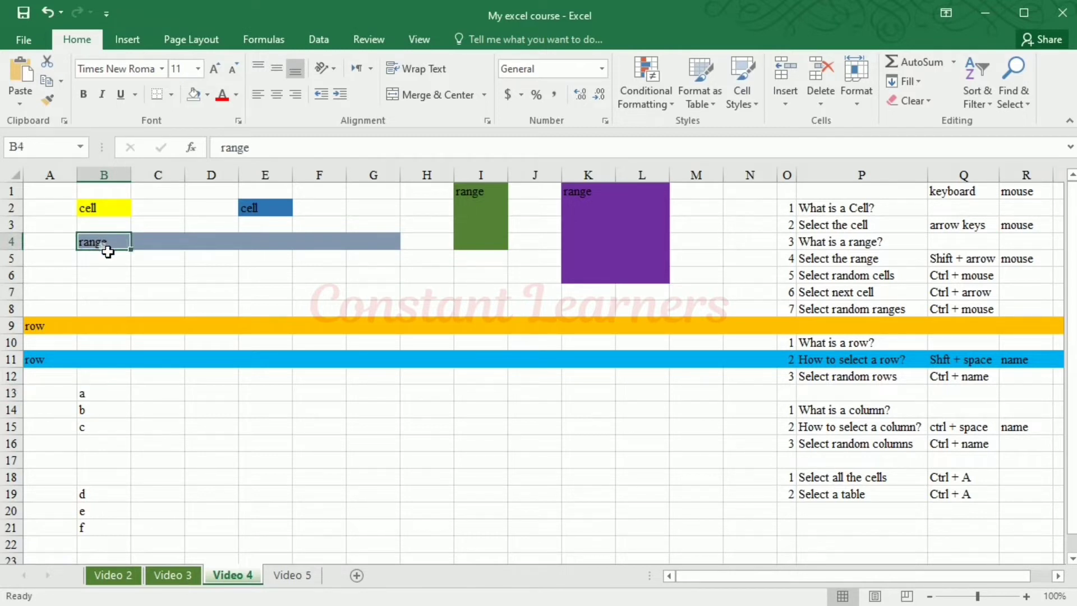
{"action": "key", "text": "ctrl+Down"}
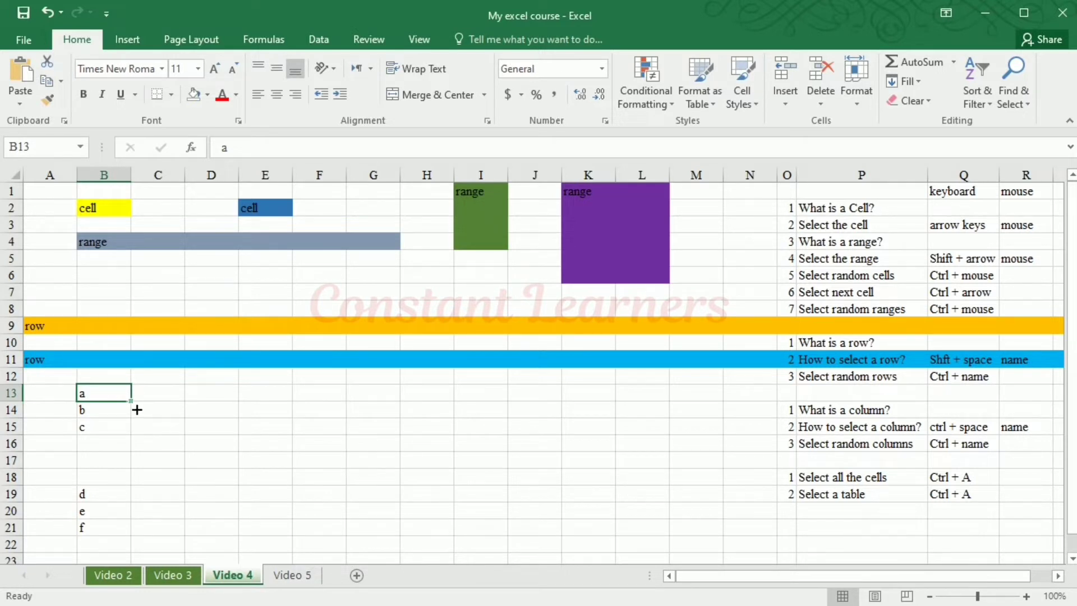
Walk from B13 down to B15 cell by cell, and jump along the filled cells of column B to B19 and B21
{"action": "left_click", "coordinate": [99, 429]}
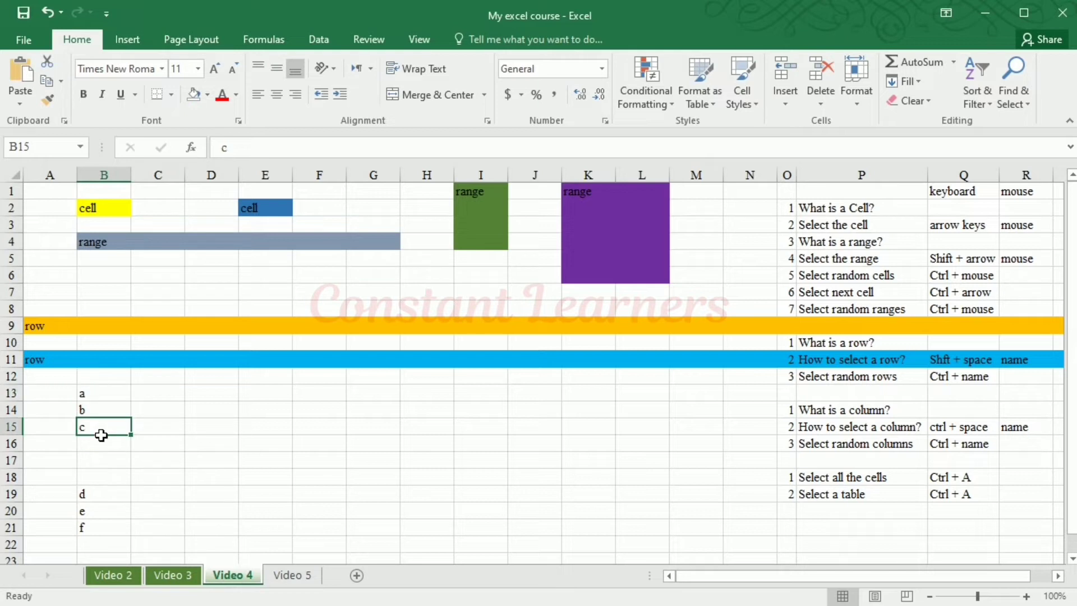
{"action": "left_click", "coordinate": [103, 394]}
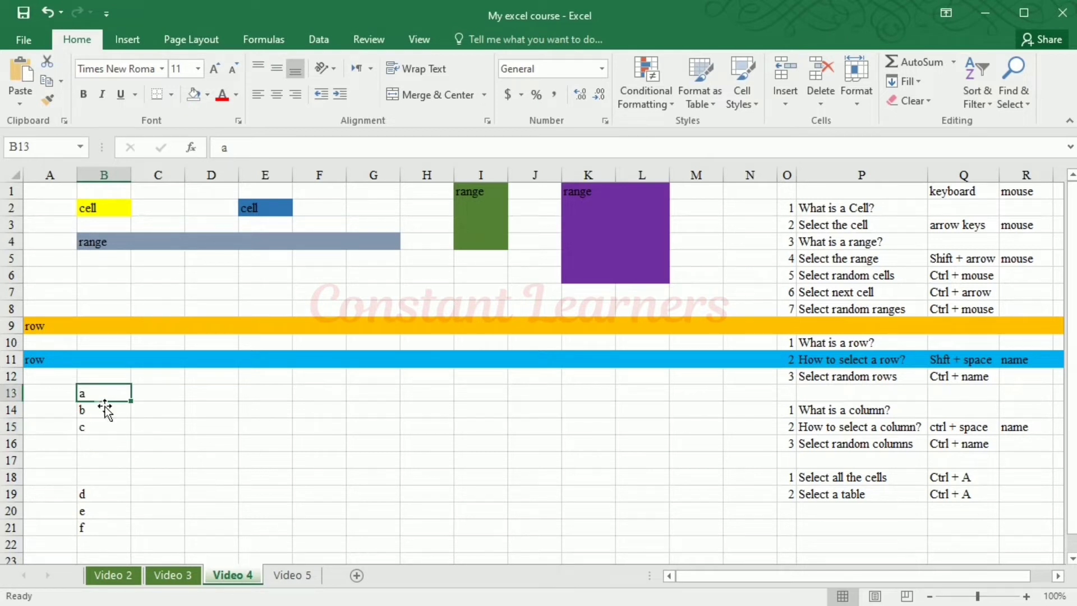
{"action": "key", "text": "Down"}
{"action": "key", "text": "Down"}
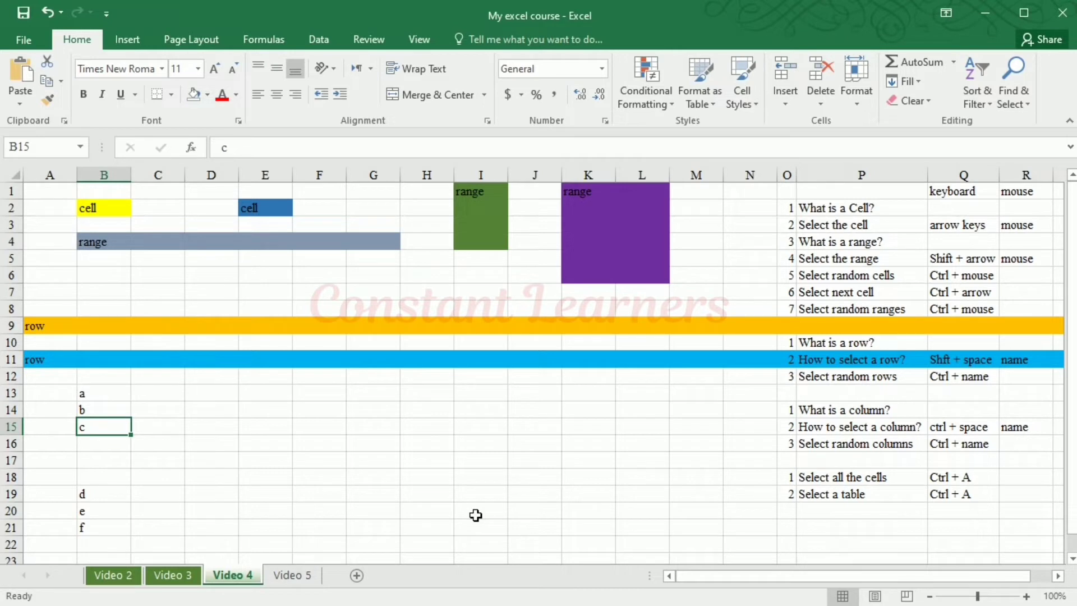
{"action": "key", "text": "ctrl+Down"}
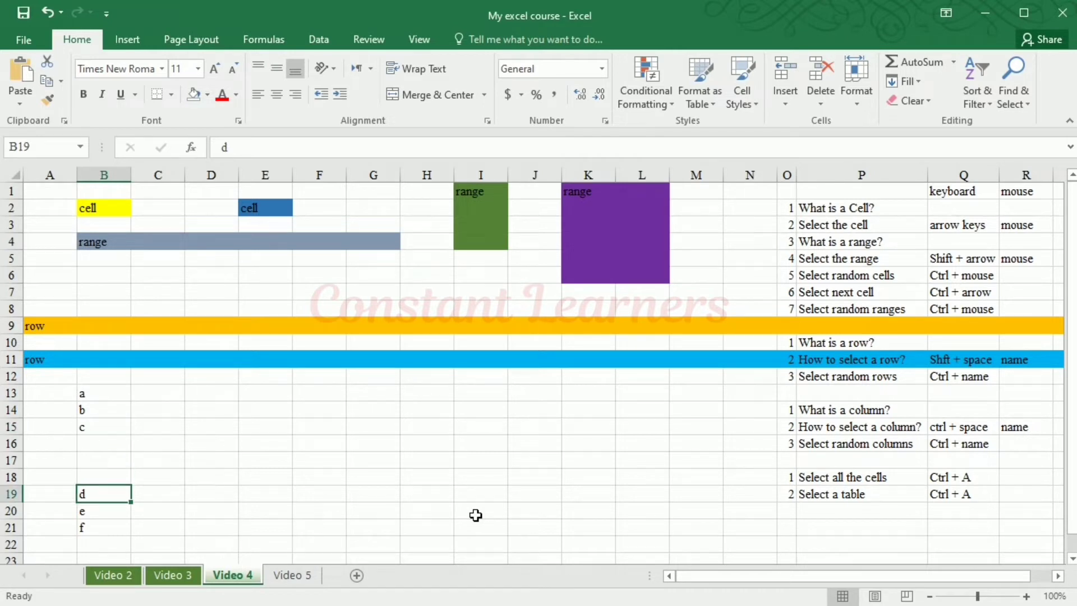
{"action": "key", "text": "ctrl+Down"}
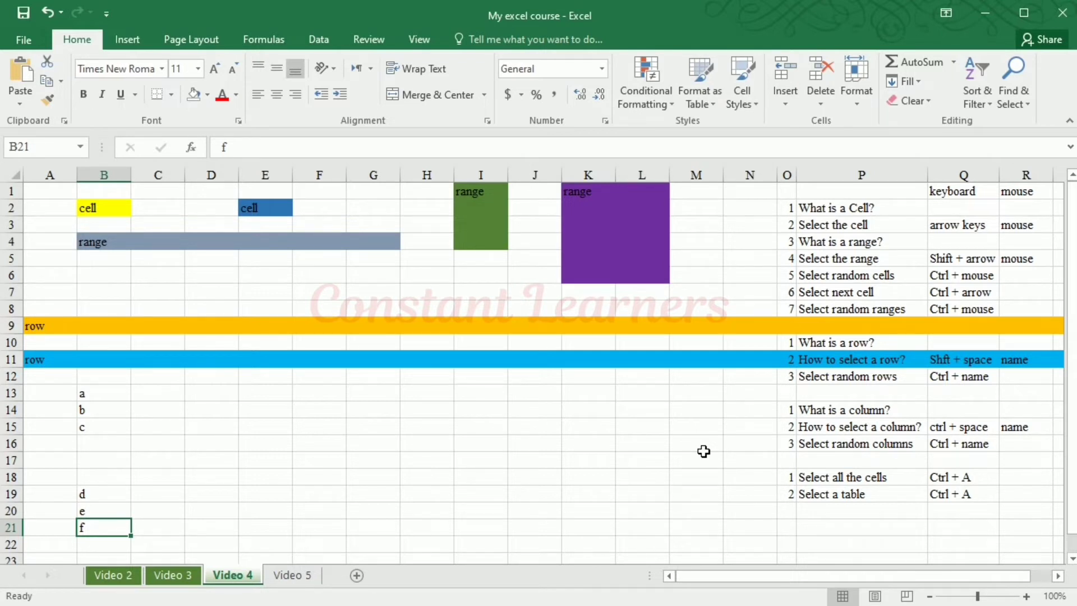
Jump from B21 across row 21 to the sheet's last column at XFD21, and jump back to B21
{"action": "key", "text": "ctrl+Right"}
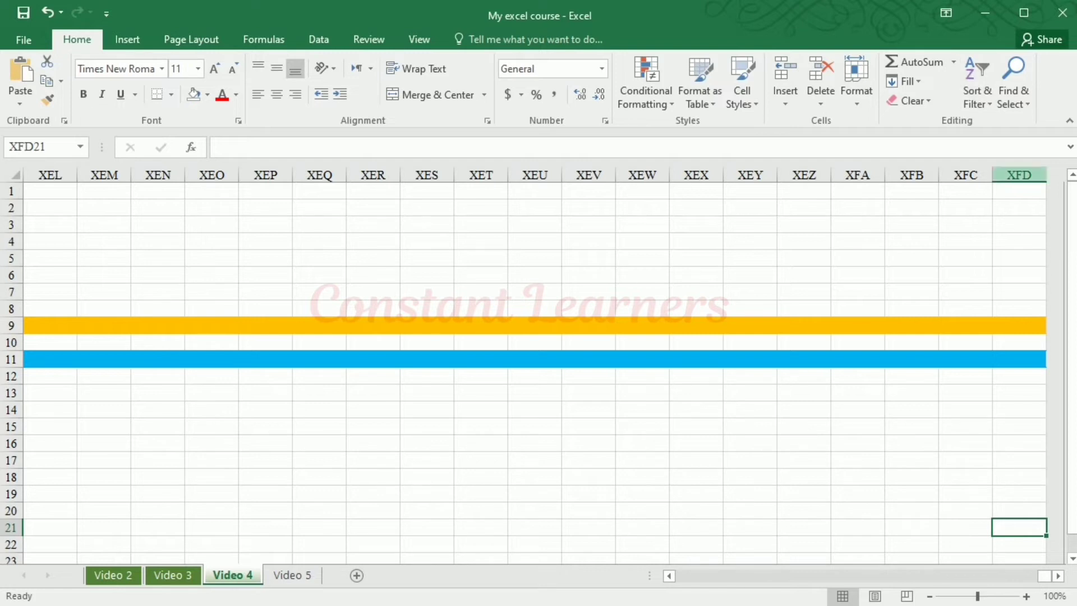
{"action": "left_click", "coordinate": [1008, 576]}
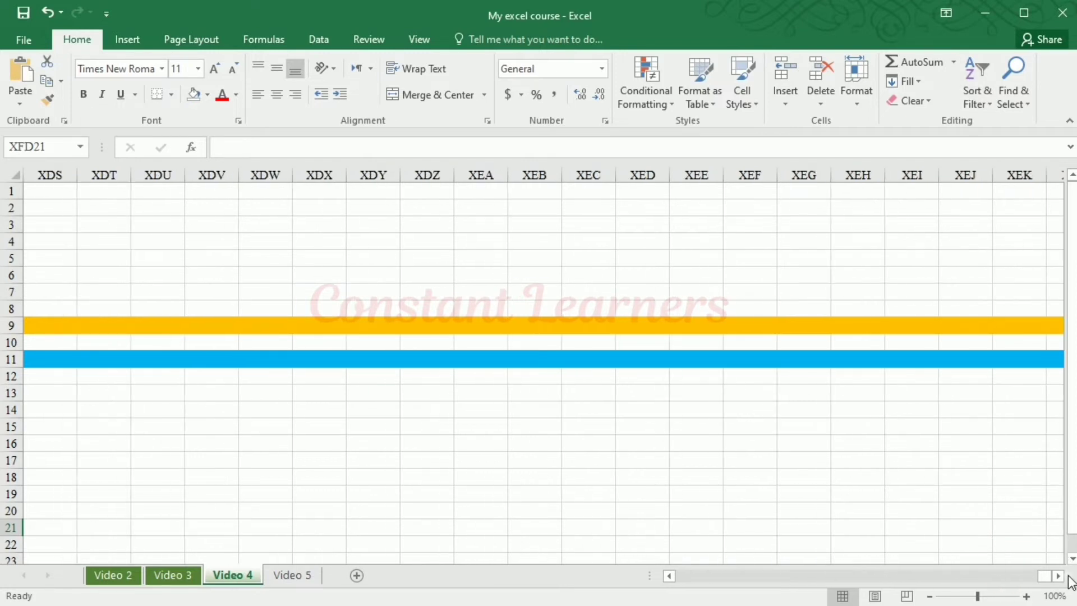
{"action": "left_click", "coordinate": [1058, 577]}
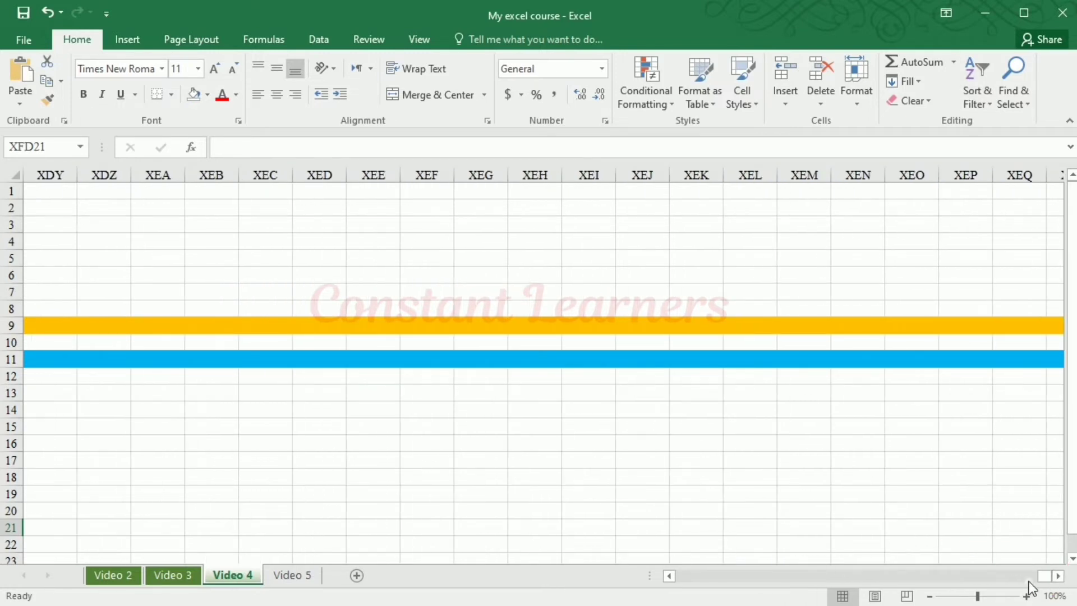
{"action": "key", "text": "ctrl+Left"}
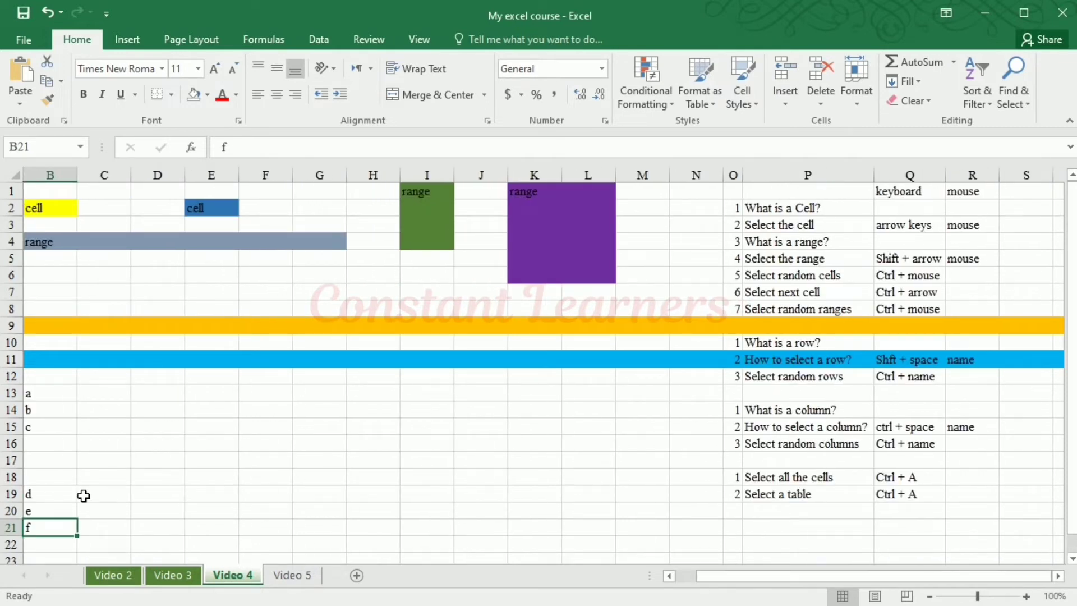
{"action": "left_click", "coordinate": [785, 577]}
{"action": "left_click_drag", "start_coordinate": [785, 576], "coordinate": [712, 584]}
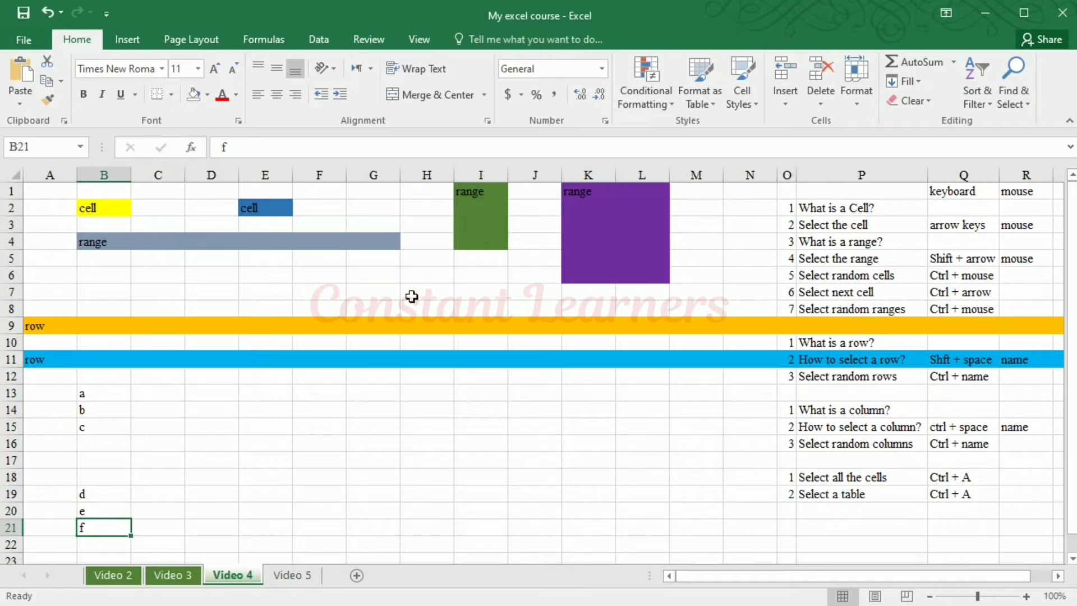
Select the single cells B2, E2 and F8 one after another
{"action": "left_click", "coordinate": [93, 211]}
{"action": "left_click", "coordinate": [251, 209]}
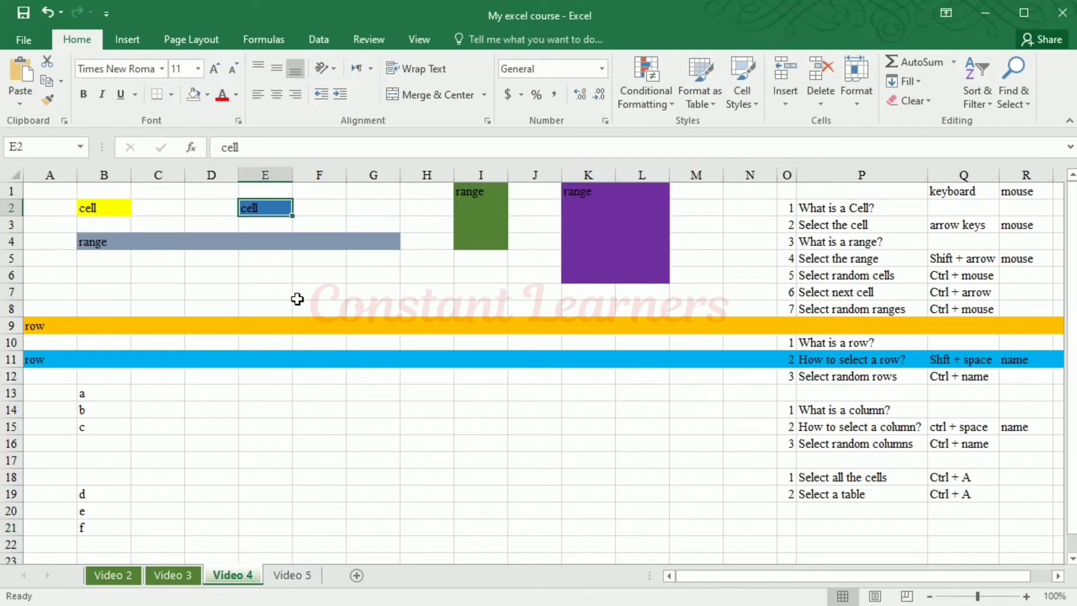
{"action": "left_click", "coordinate": [305, 308]}
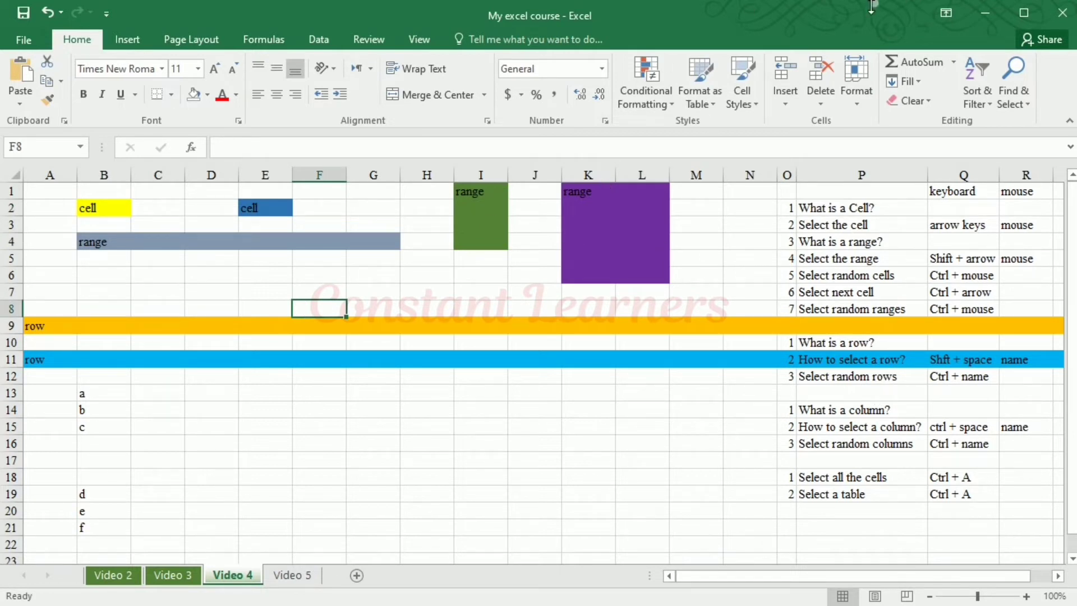
Add the range B4:G4 to the selection that already holds F8
{"action": "left_click", "coordinate": [101, 244], "text": "ctrl"}
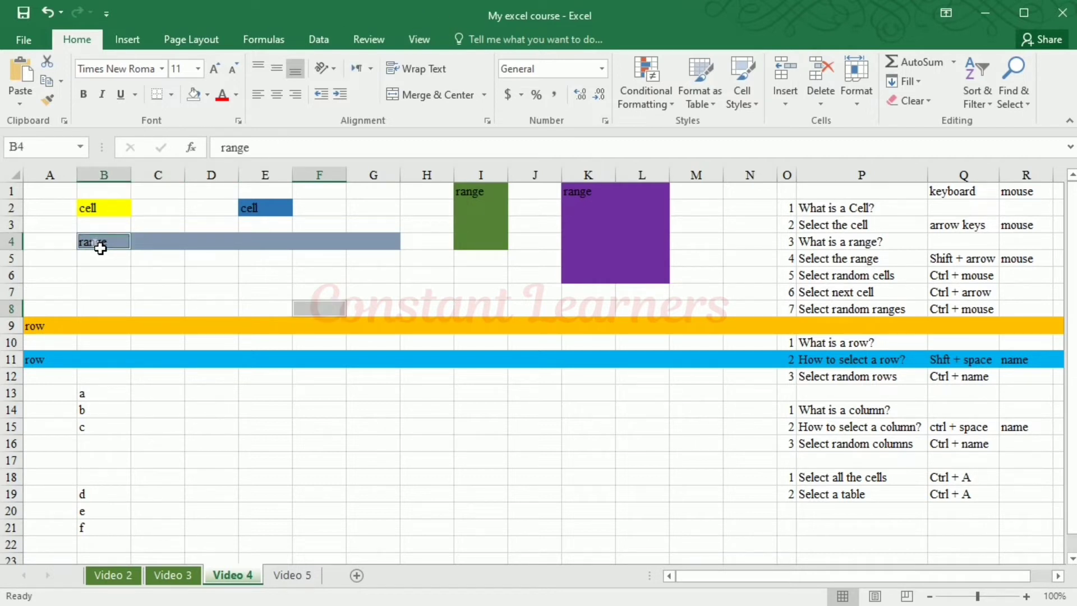
{"action": "left_click", "coordinate": [101, 247], "text": "ctrl"}
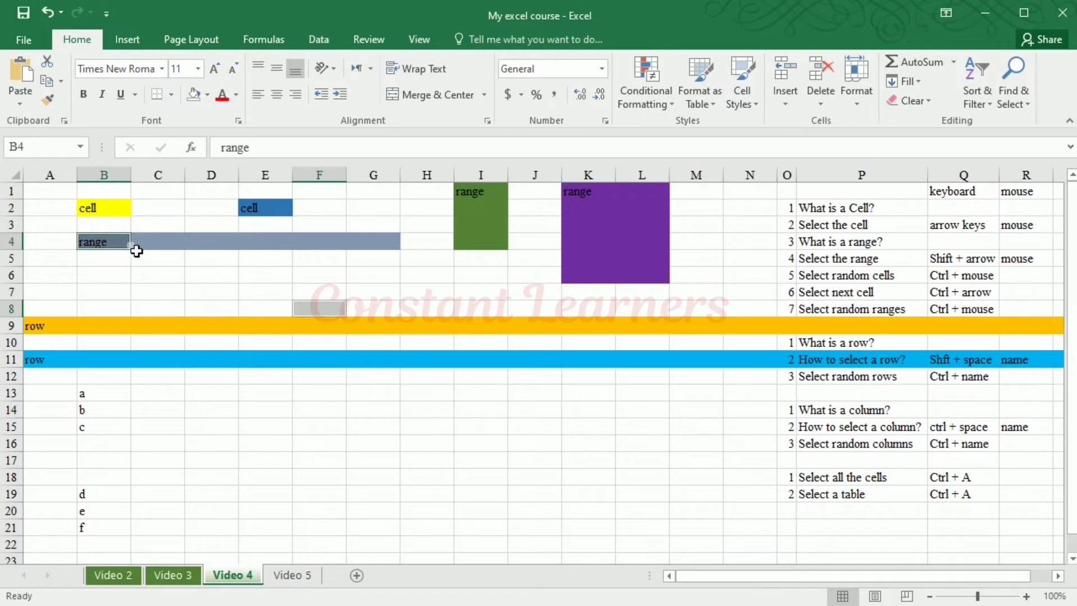
{"action": "left_click_drag", "start_coordinate": [136, 251], "coordinate": [374, 248]}
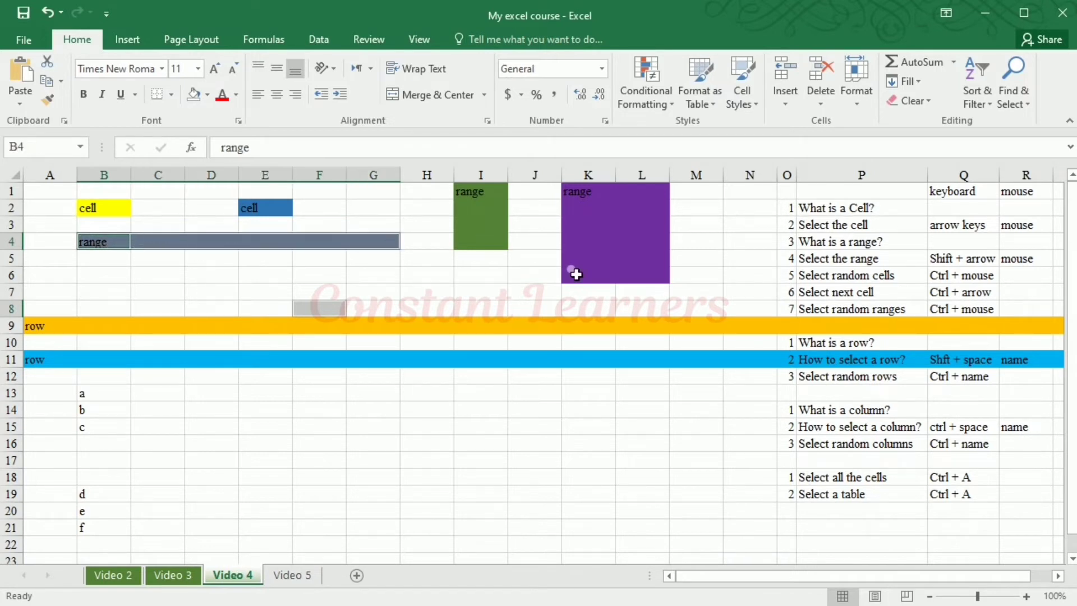
Select the range B4:G4 on its own and add the ranges I1:I4 and K1:L6 to the selection
{"action": "left_click", "coordinate": [124, 249]}
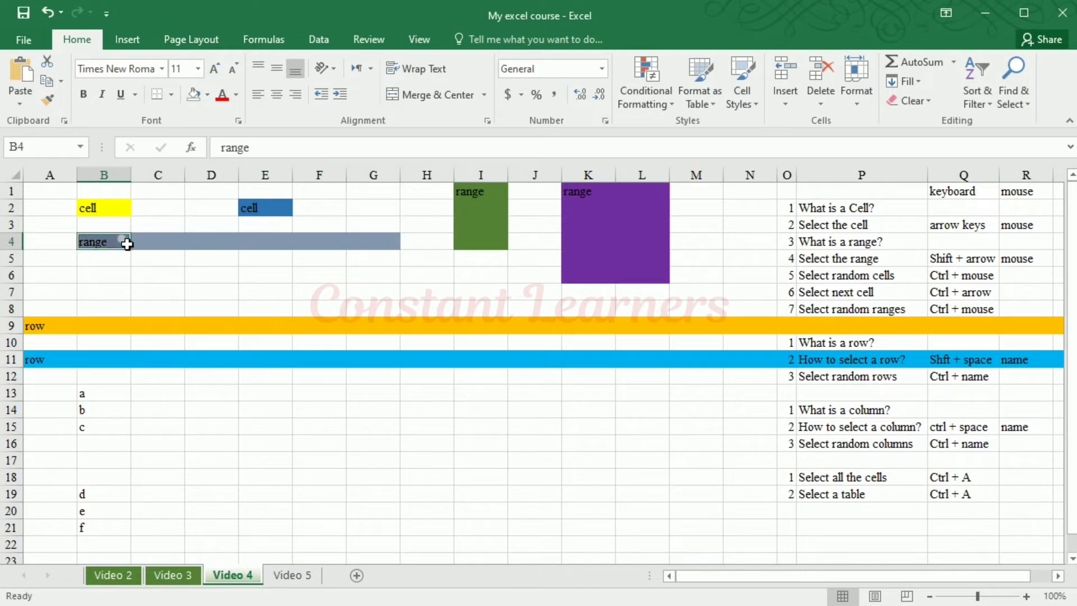
{"action": "left_click_drag", "start_coordinate": [128, 245], "coordinate": [365, 246]}
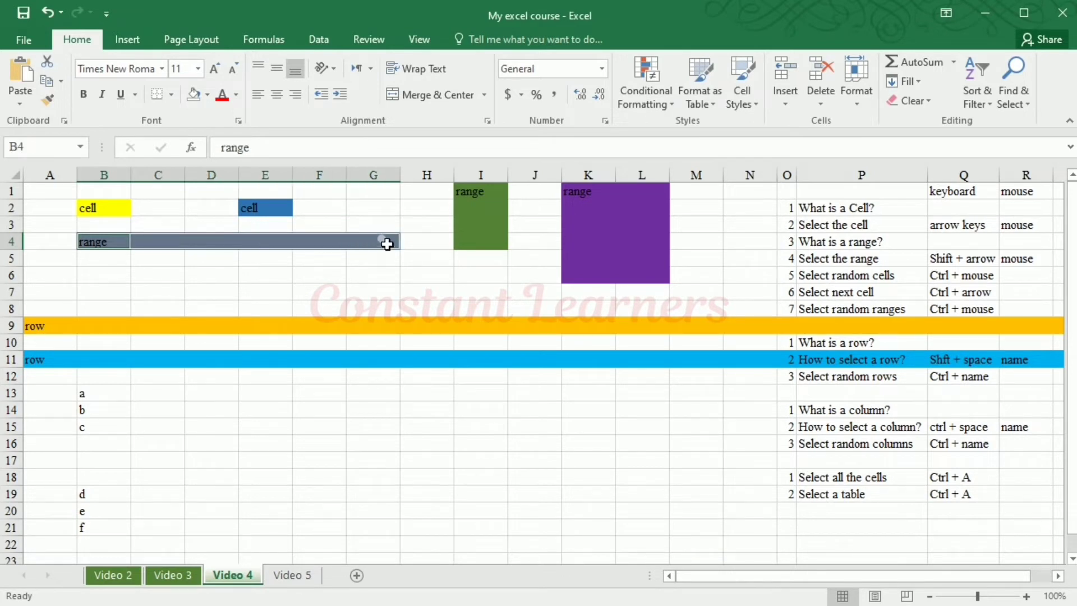
{"action": "left_click", "coordinate": [492, 194], "text": "ctrl"}
{"action": "left_click_drag", "start_coordinate": [492, 194], "coordinate": [492, 244]}
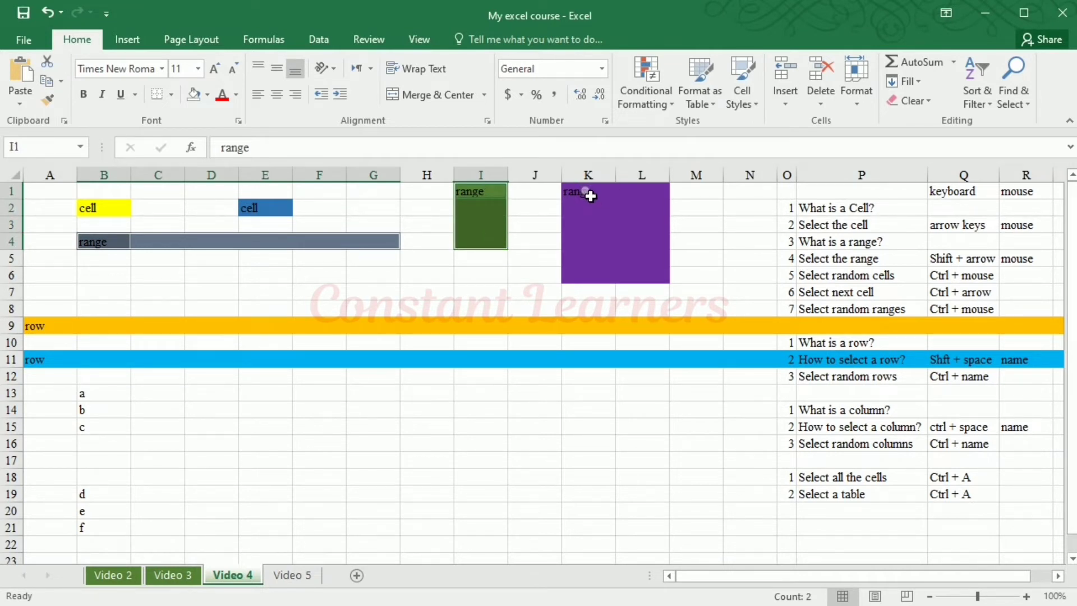
{"action": "left_click_drag", "start_coordinate": [591, 196], "coordinate": [637, 271]}
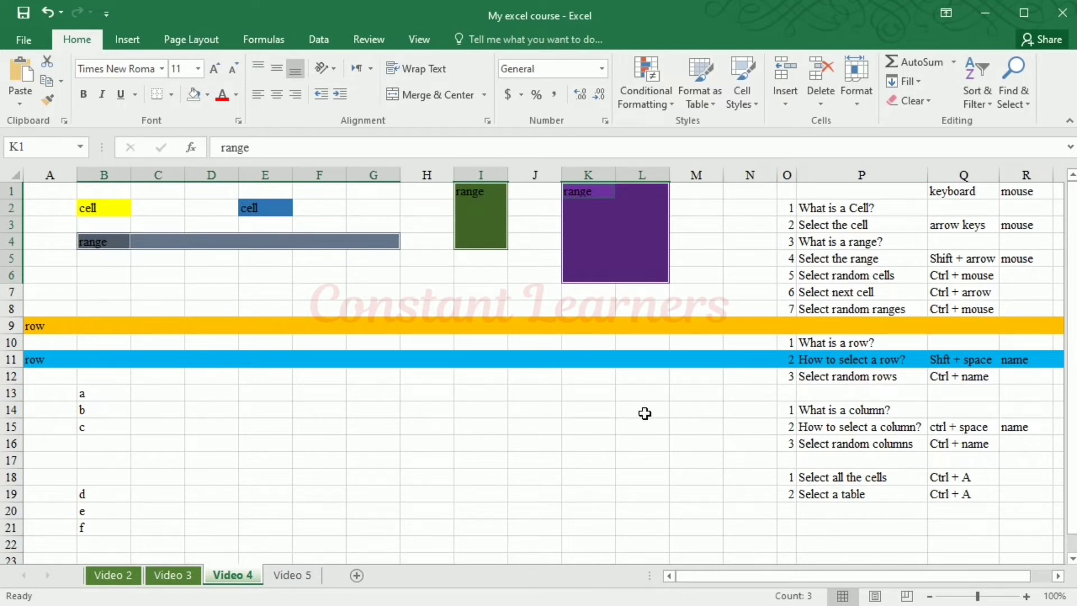
Extend the multiple selection with the empty ranges J13:J18, K15:N15 and E13:G18
{"action": "left_click_drag", "start_coordinate": [530, 399], "coordinate": [540, 491]}
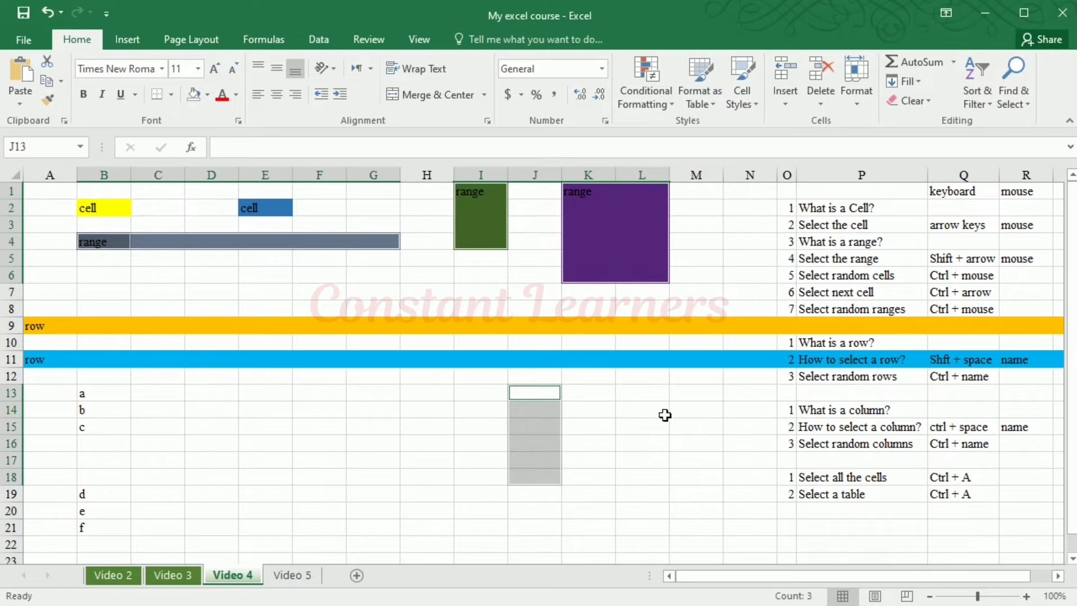
{"action": "left_click_drag", "start_coordinate": [609, 427], "coordinate": [731, 434]}
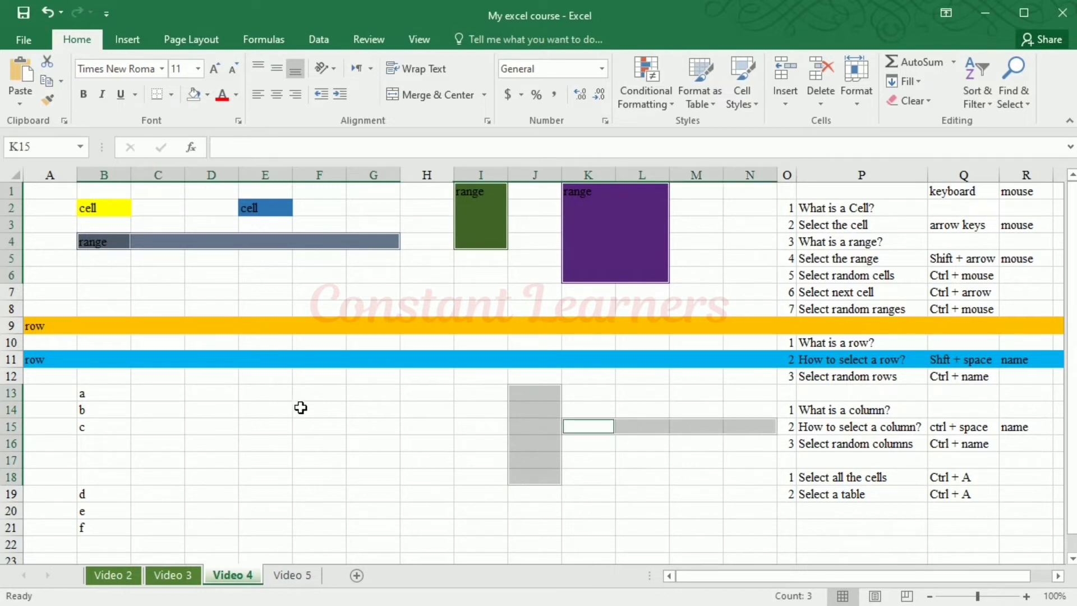
{"action": "left_click_drag", "start_coordinate": [286, 395], "coordinate": [384, 476]}
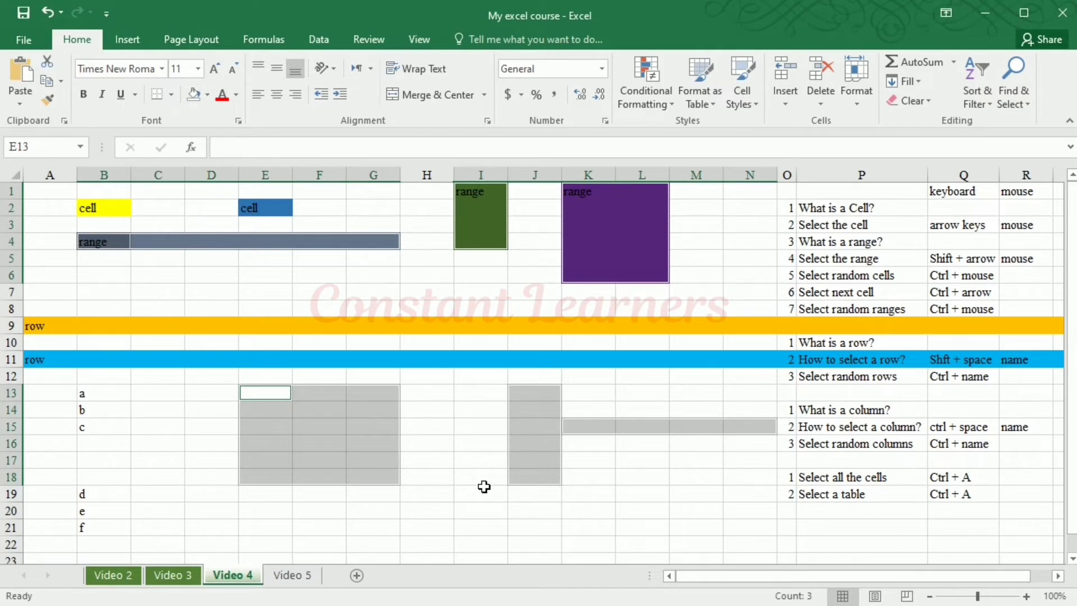
Select the "What is a row?" cell, the partial row A15:P15, and finally the entire row 15
{"action": "left_click", "coordinate": [865, 345]}
{"action": "left_click_drag", "start_coordinate": [56, 432], "coordinate": [836, 425]}
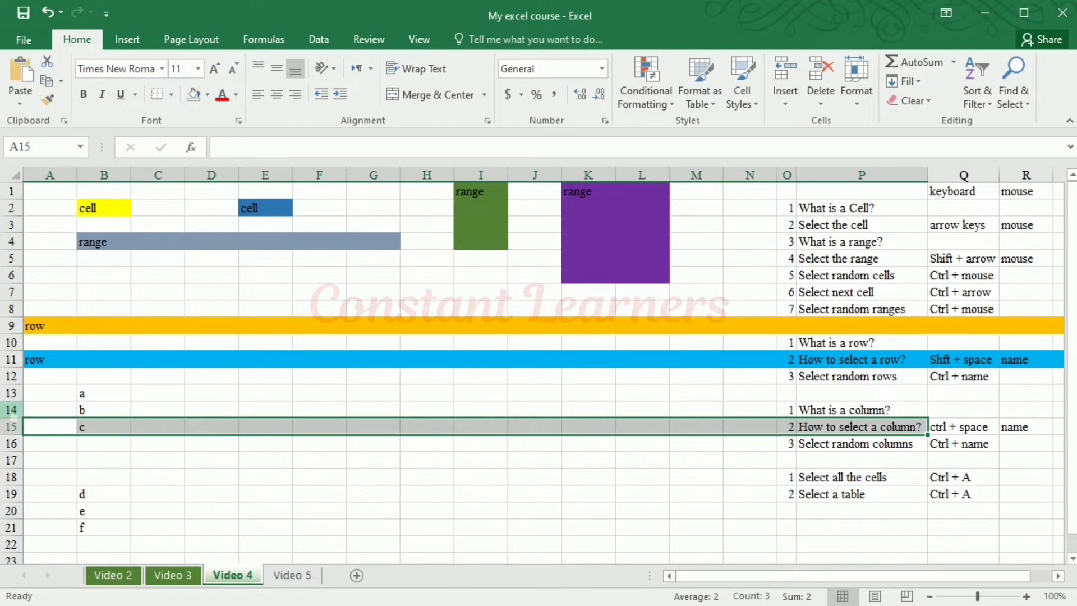
{"action": "left_click", "coordinate": [19, 430]}
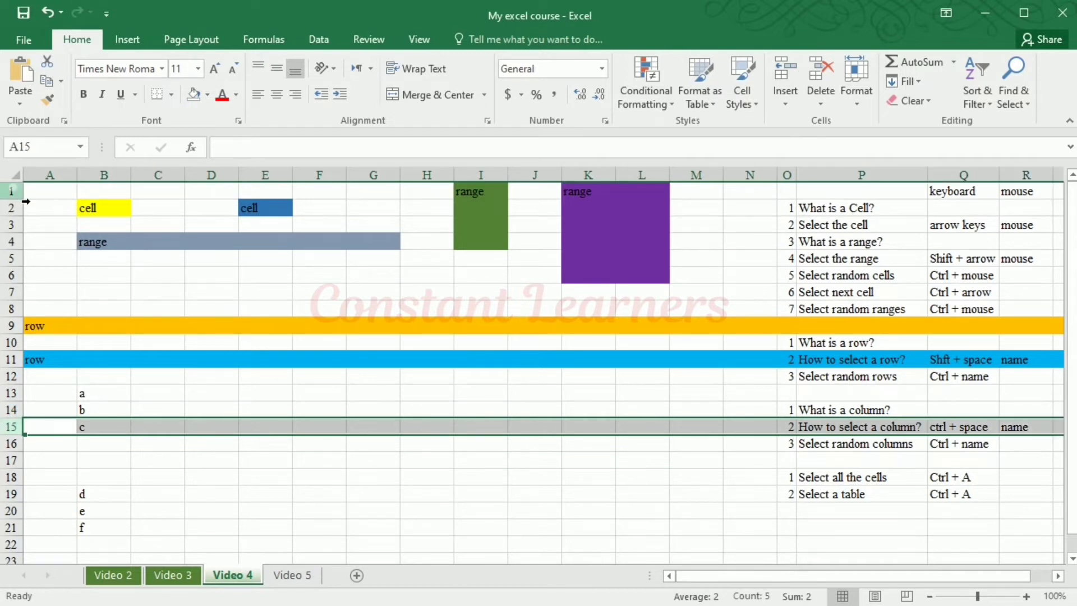
Select whole rows one at a time from row 1 to row 4, repeat rows 1 to 3, and finish on row 5
{"action": "left_click_drag", "start_coordinate": [13, 191], "coordinate": [20, 215]}
{"action": "left_click", "coordinate": [16, 210]}
{"action": "left_click", "coordinate": [17, 224]}
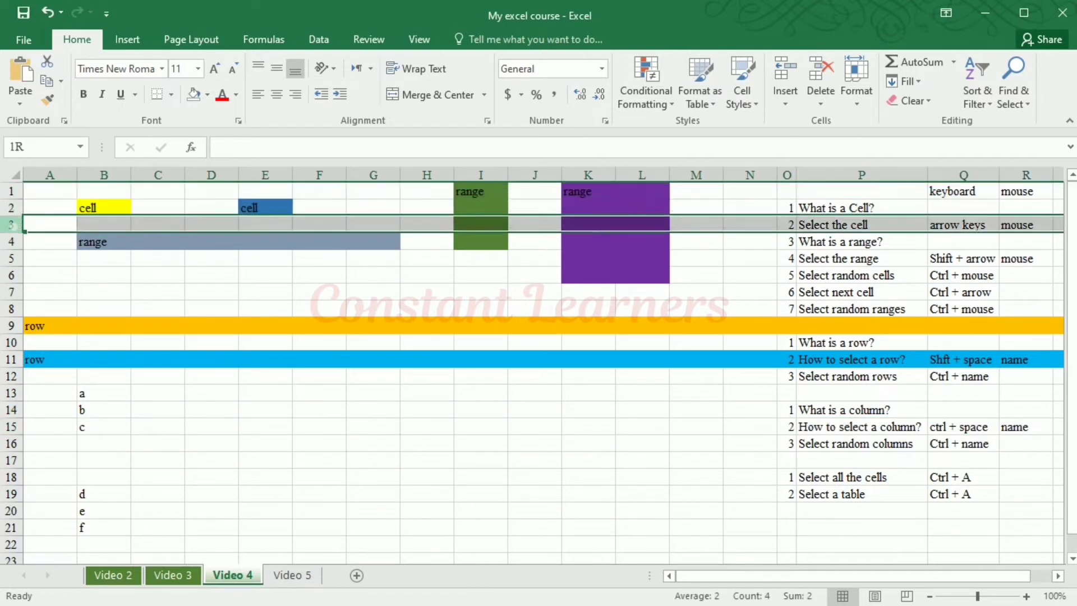
{"action": "left_click", "coordinate": [16, 241]}
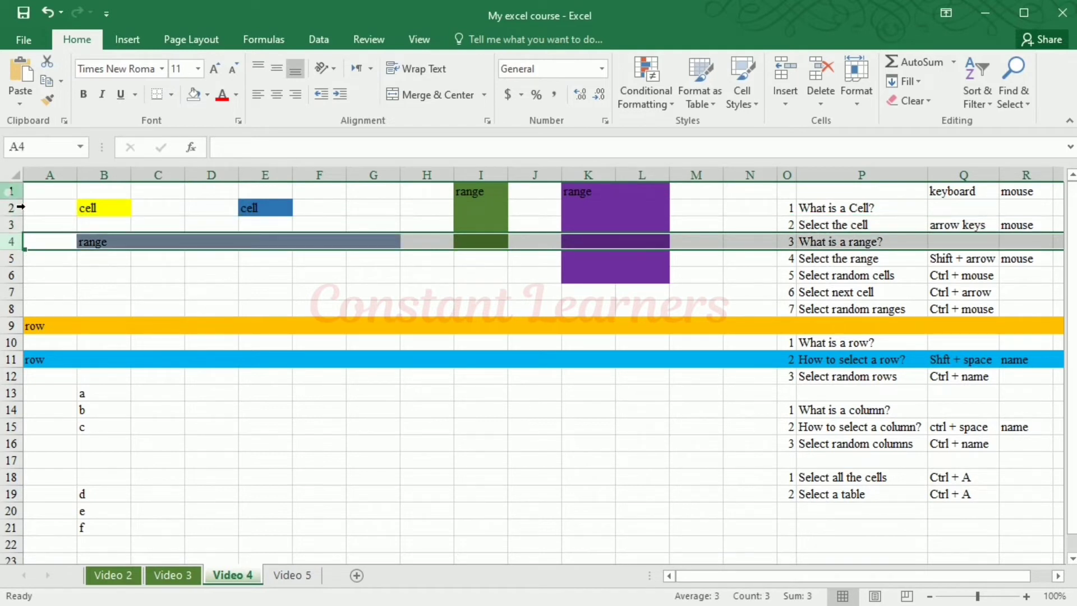
{"action": "left_click", "coordinate": [14, 191]}
{"action": "left_click", "coordinate": [17, 209]}
{"action": "left_click", "coordinate": [17, 224]}
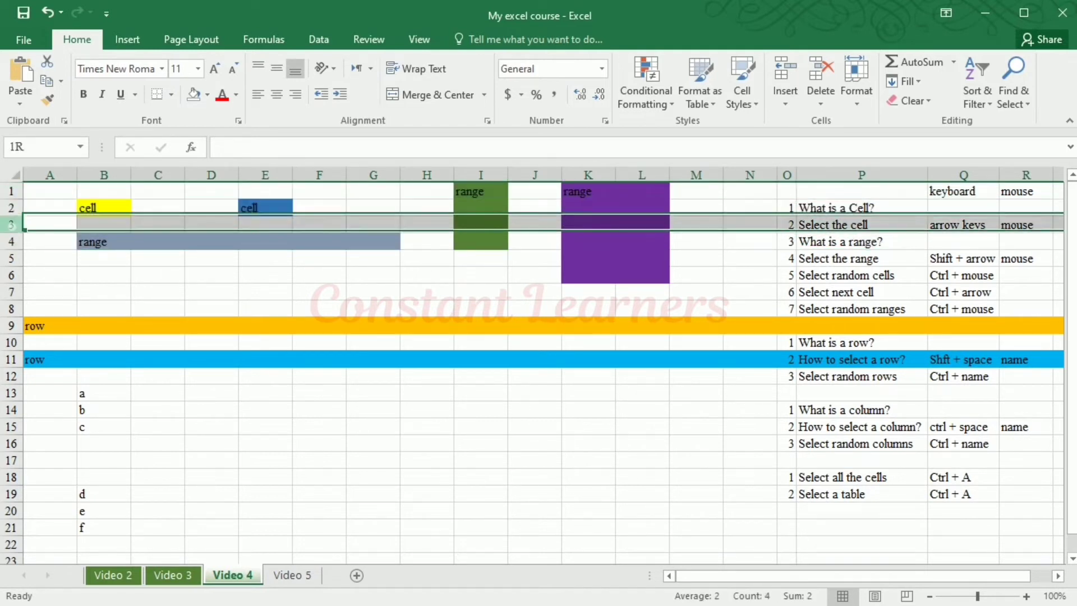
{"action": "left_click", "coordinate": [13, 258]}
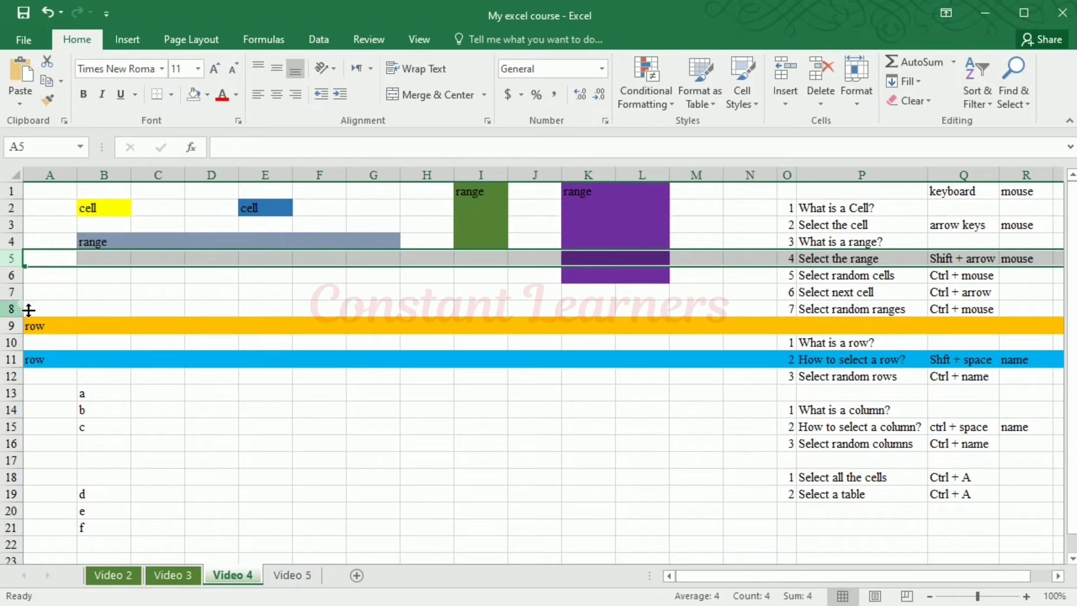
Select cell B15, the whole of row 15, and the whole of the orange row 9
{"action": "left_click", "coordinate": [90, 434]}
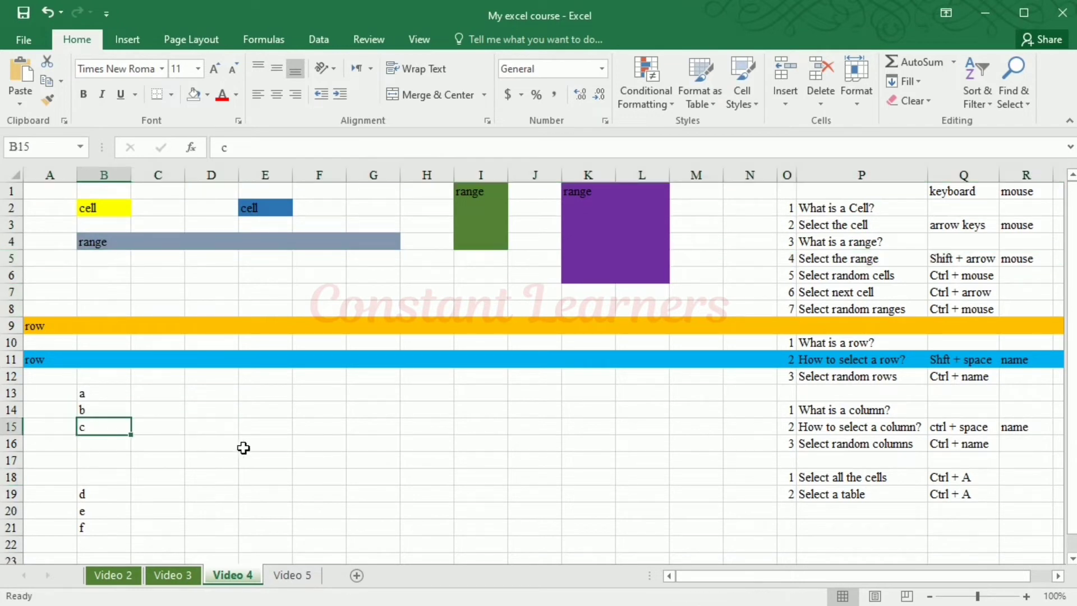
{"action": "left_click", "coordinate": [10, 430]}
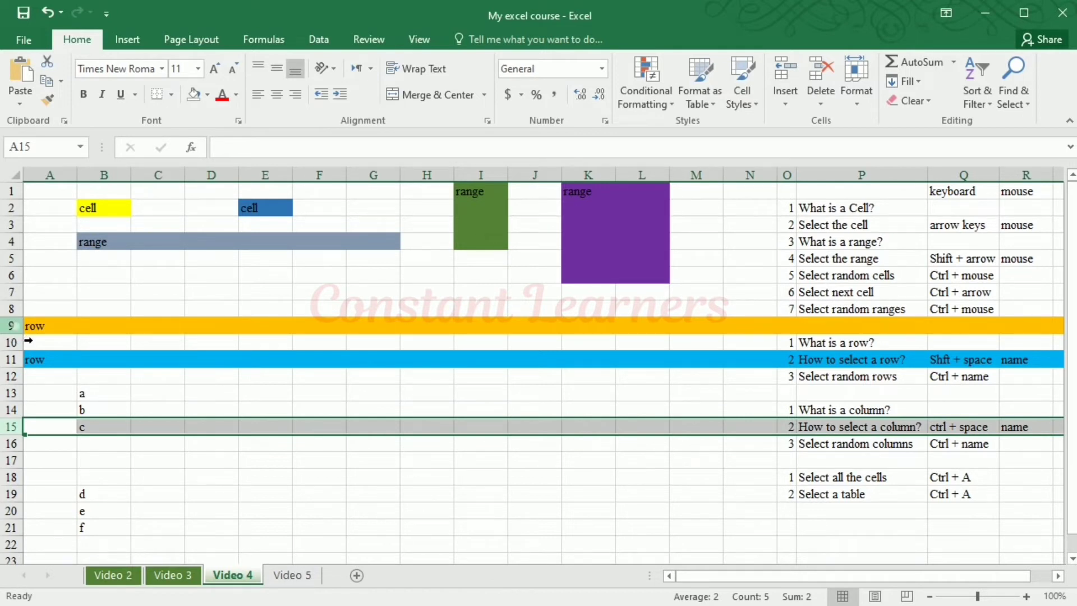
{"action": "left_click", "coordinate": [16, 326]}
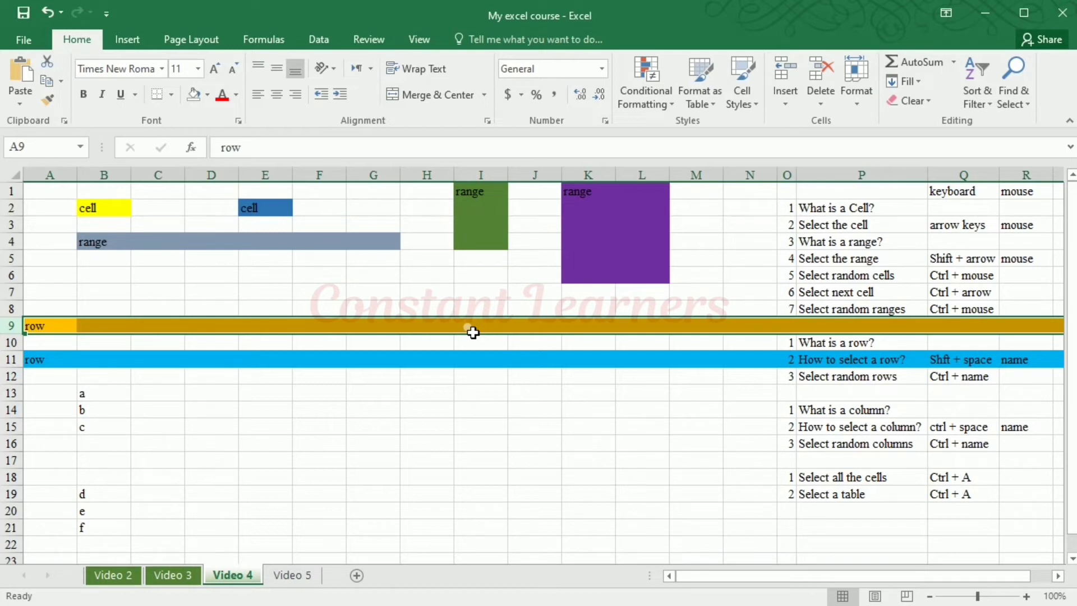
Walk down from row 9 to A11 and along to G11, and select the entire row 11 from that cell
{"action": "key", "text": "Down"}
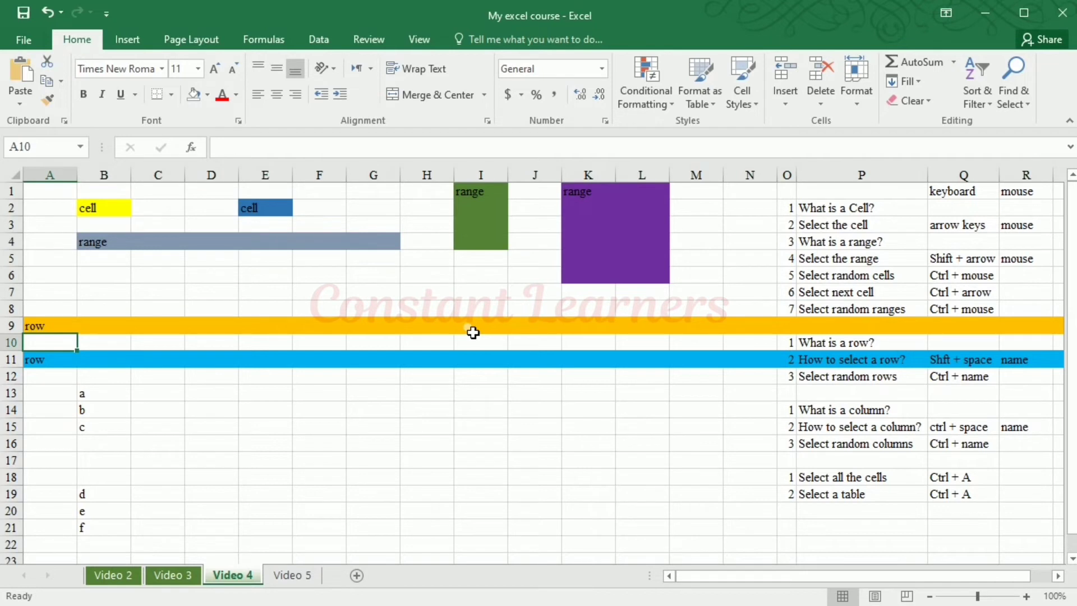
{"action": "key", "text": "Down"}
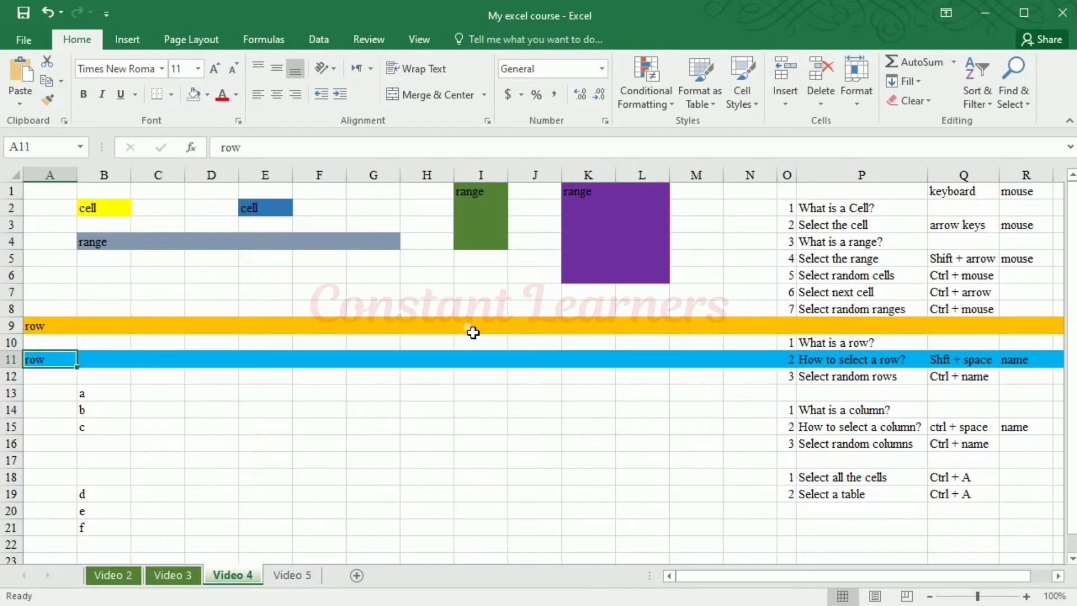
{"action": "key", "text": "Right"}
{"action": "key", "text": "Right"}
{"action": "key", "text": "Right"}
{"action": "key", "text": "Right"}
{"action": "key", "text": "Right"}
{"action": "key", "text": "Right"}
{"action": "key", "text": "Right"}
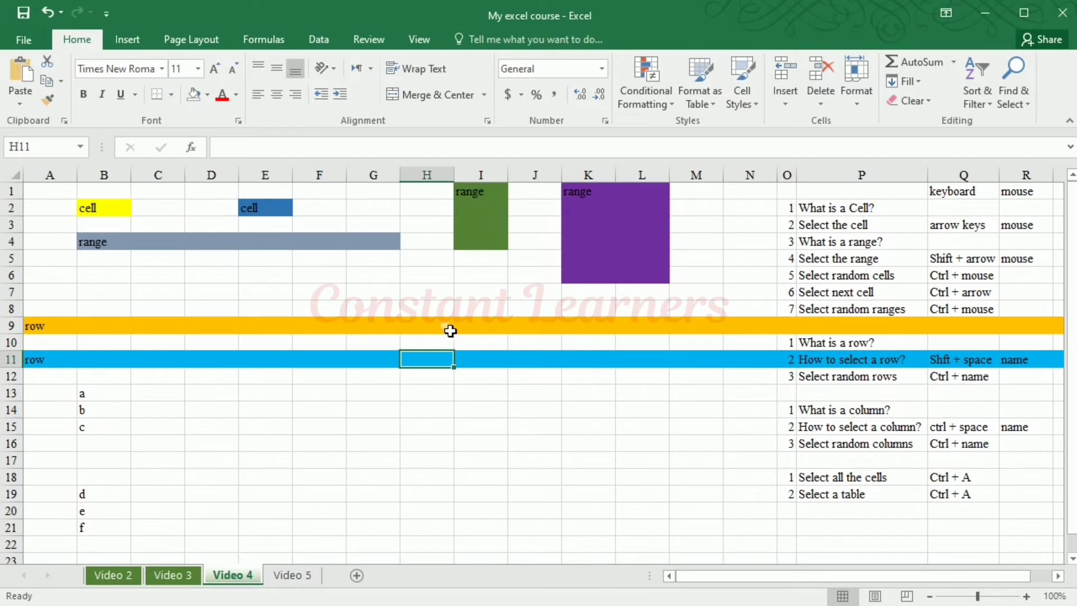
{"action": "key", "text": "Left"}
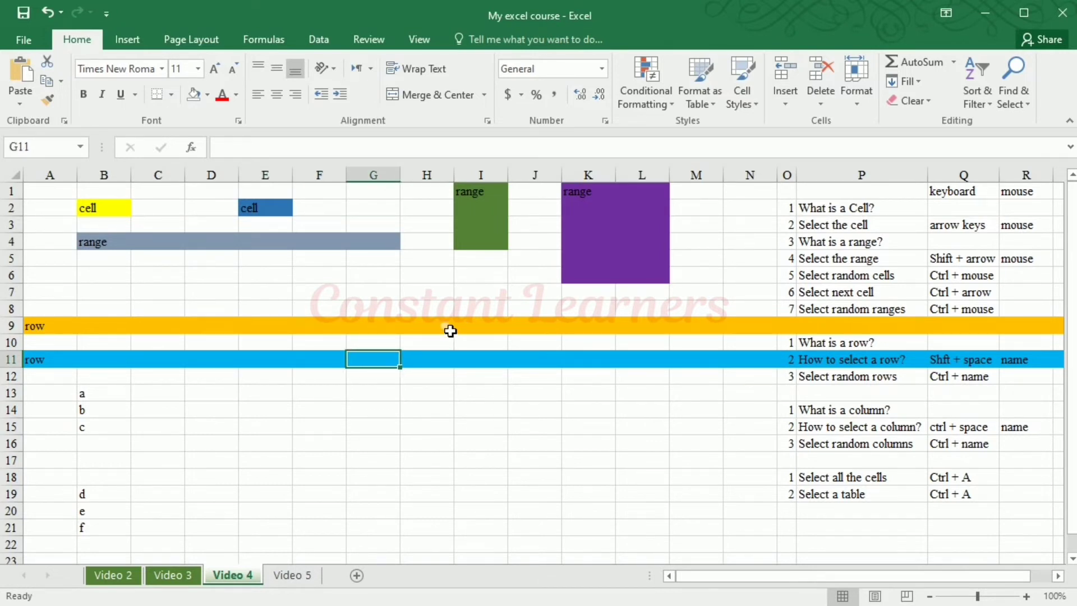
{"action": "key", "text": "shift+space"}
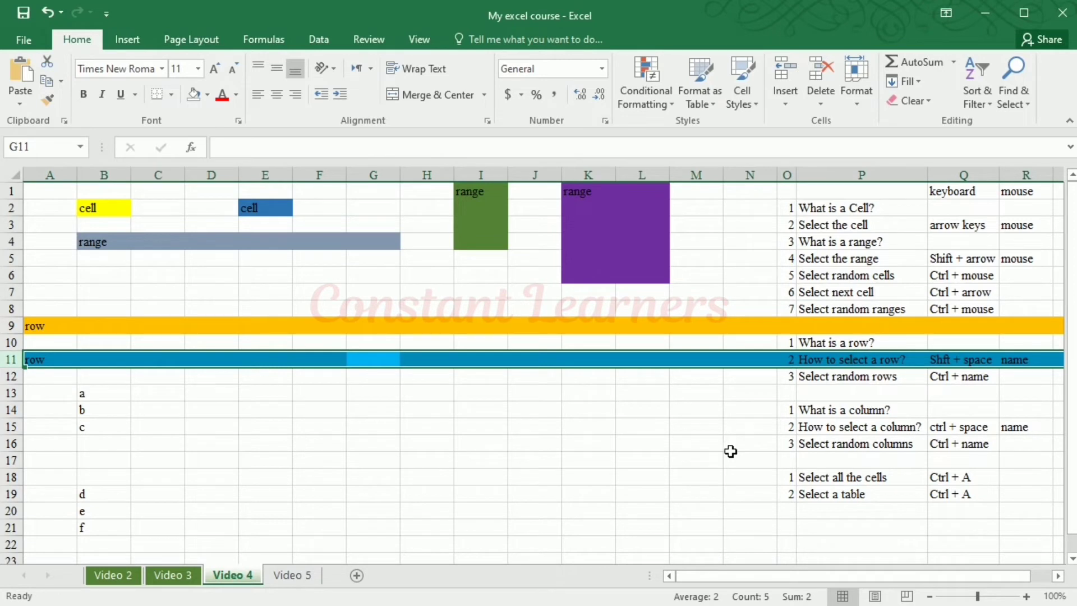
Move down to row 13 and across to B13, continue to B14, and select the entire row 14 from there
{"action": "key", "text": "Down"}
{"action": "key", "text": "Down"}
{"action": "key", "text": "Left"}
{"action": "key", "text": "Left"}
{"action": "key", "text": "Left"}
{"action": "key", "text": "Left"}
{"action": "key", "text": "Left"}
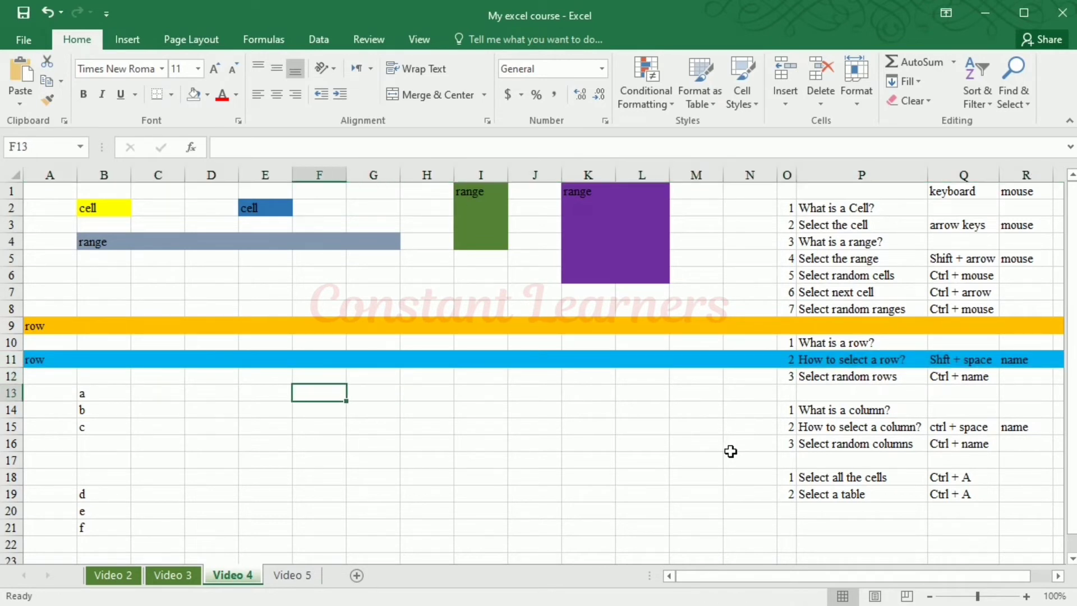
{"action": "key", "text": "Left"}
{"action": "key", "text": "Right"}
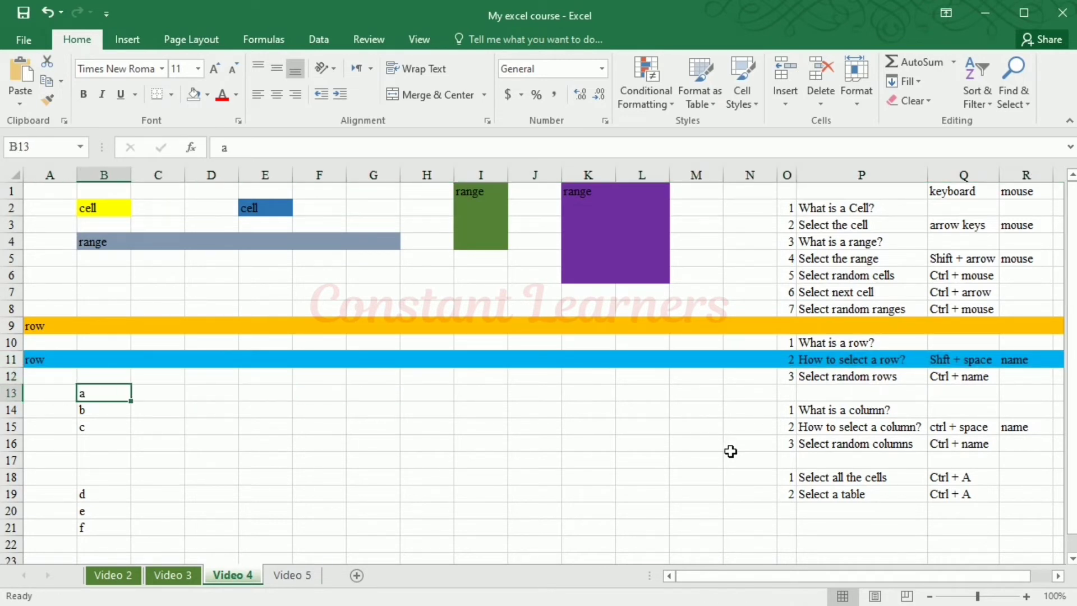
{"action": "key", "text": "Down"}
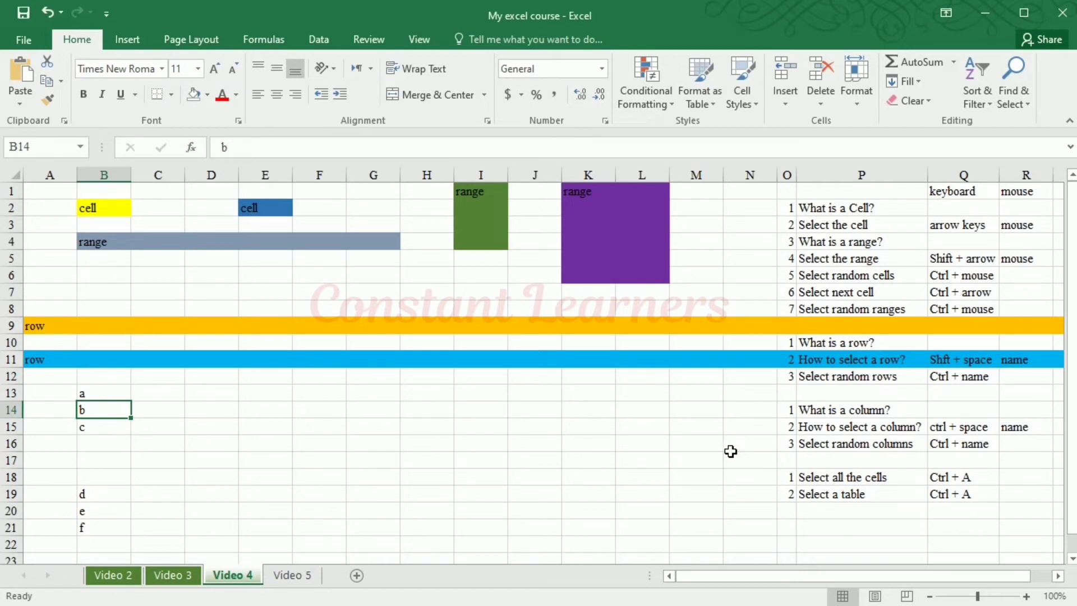
{"action": "key", "text": "shift+space"}
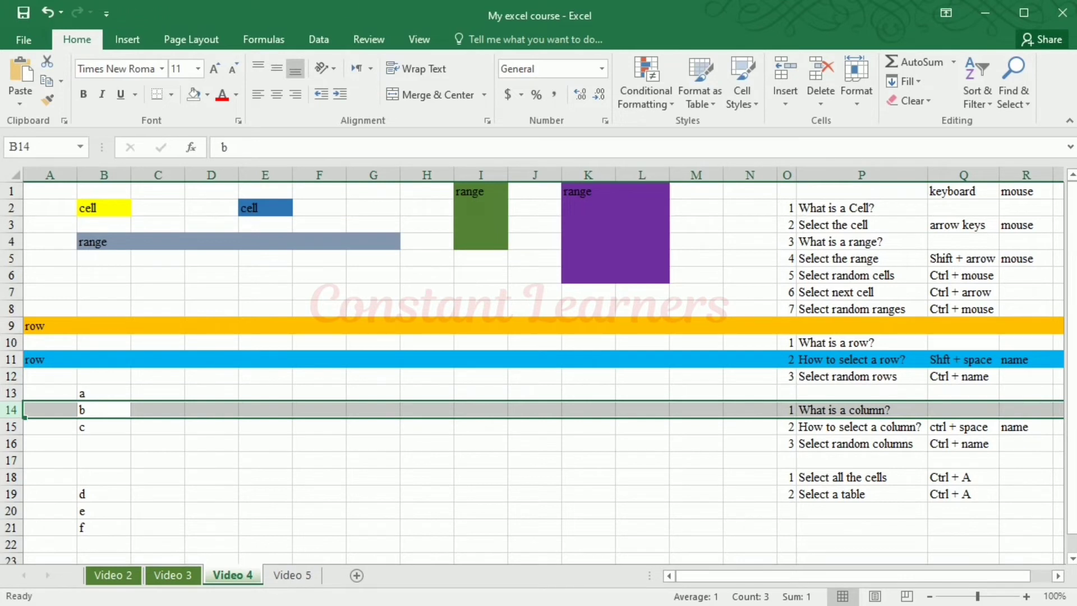
Keep row 14 selected and add the non-adjacent rows 6, 9, 11, 16, 17, 18 and 20 to the selection
{"action": "left_click", "coordinate": [11, 275], "text": "ctrl"}
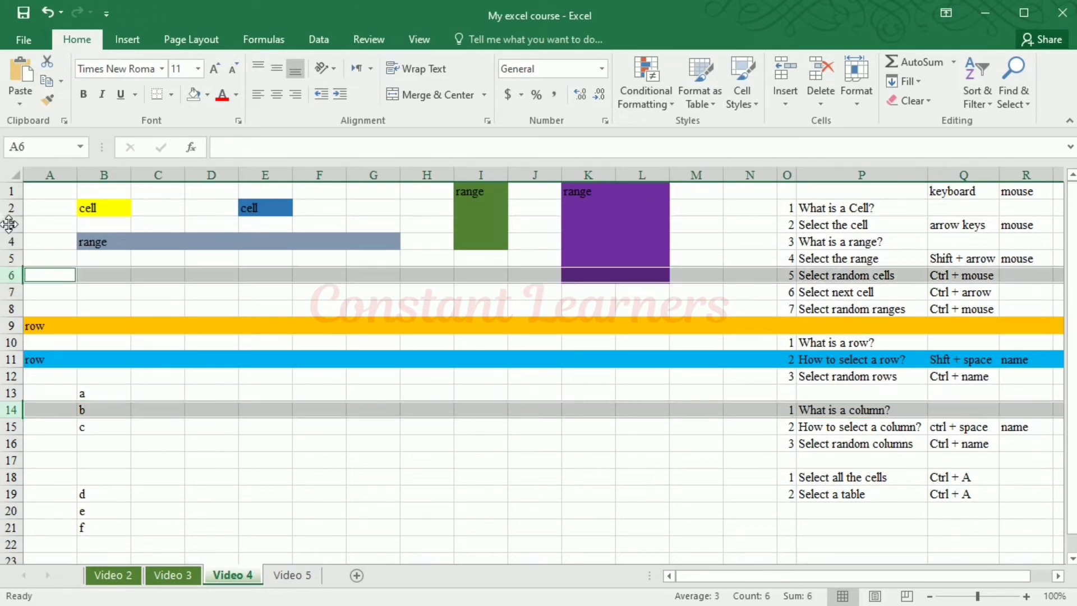
{"action": "left_click", "coordinate": [12, 326], "text": "ctrl"}
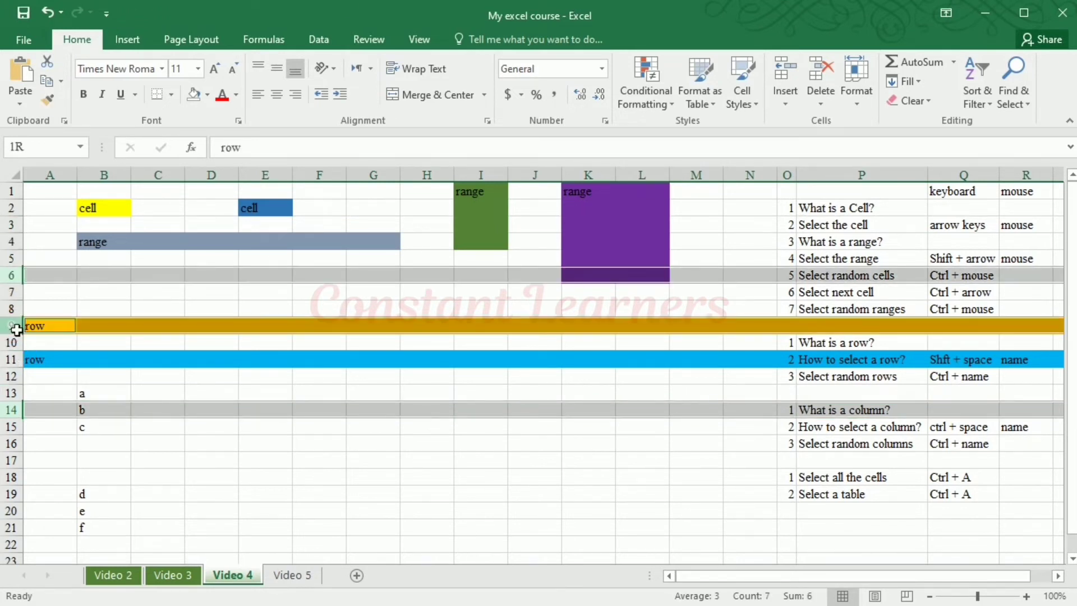
{"action": "left_click", "coordinate": [13, 359], "text": "ctrl"}
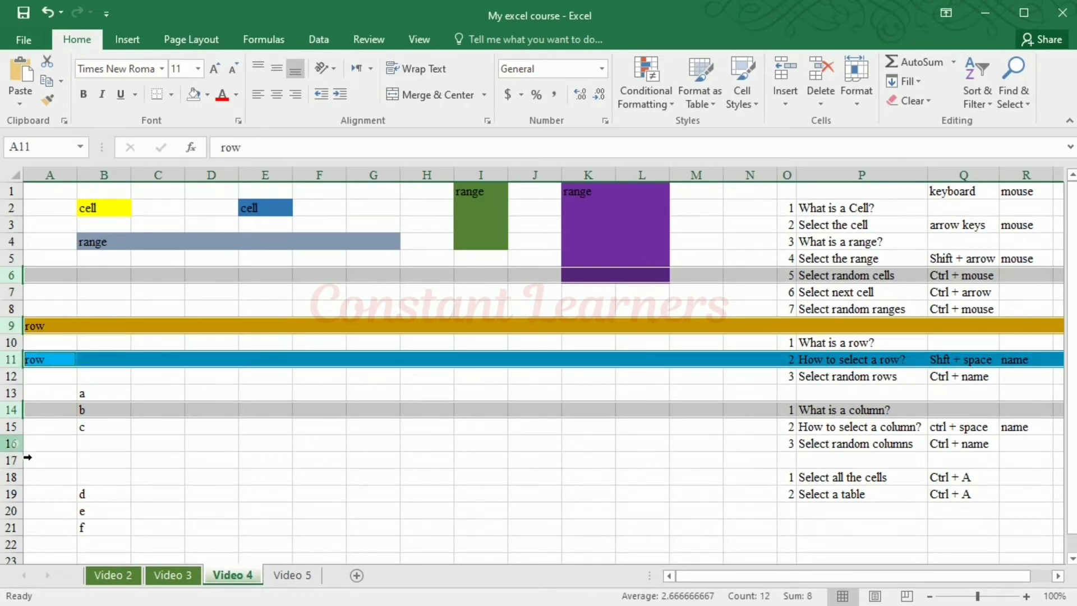
{"action": "left_click", "coordinate": [12, 443], "text": "ctrl"}
{"action": "left_click", "coordinate": [11, 460], "text": "ctrl"}
{"action": "left_click", "coordinate": [11, 477], "text": "ctrl"}
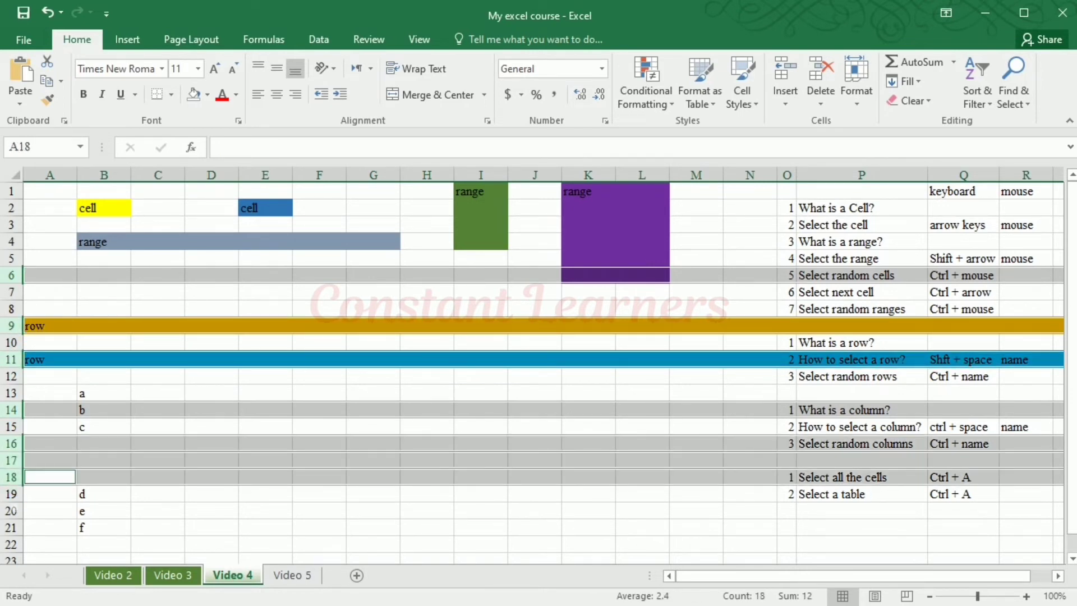
{"action": "left_click", "coordinate": [12, 510], "text": "ctrl"}
{"action": "left_click", "coordinate": [24, 537], "text": "ctrl"}
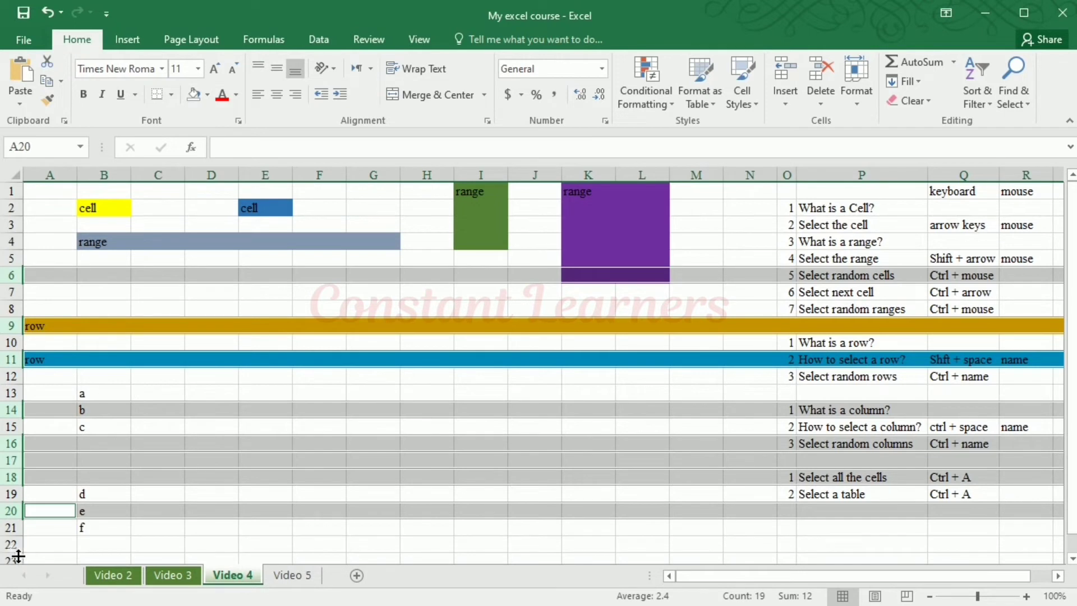
Add row 22 to the selection of non-adjacent rows
{"action": "left_click", "coordinate": [13, 544], "text": "ctrl"}
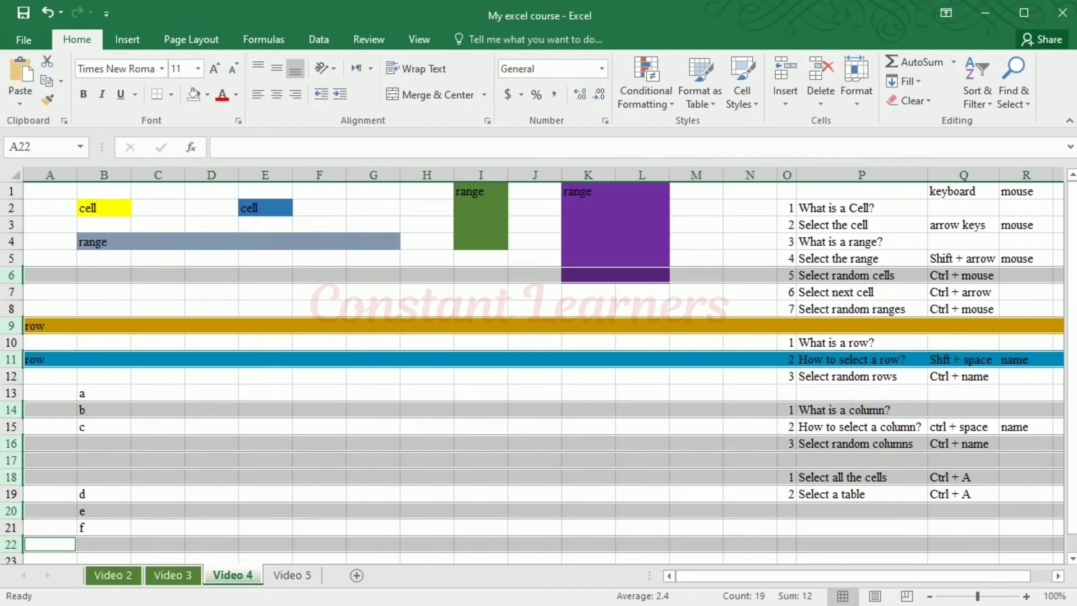
Select whole columns H, C, D and A one after another, and repeat with D, C and A
{"action": "left_click", "coordinate": [434, 178]}
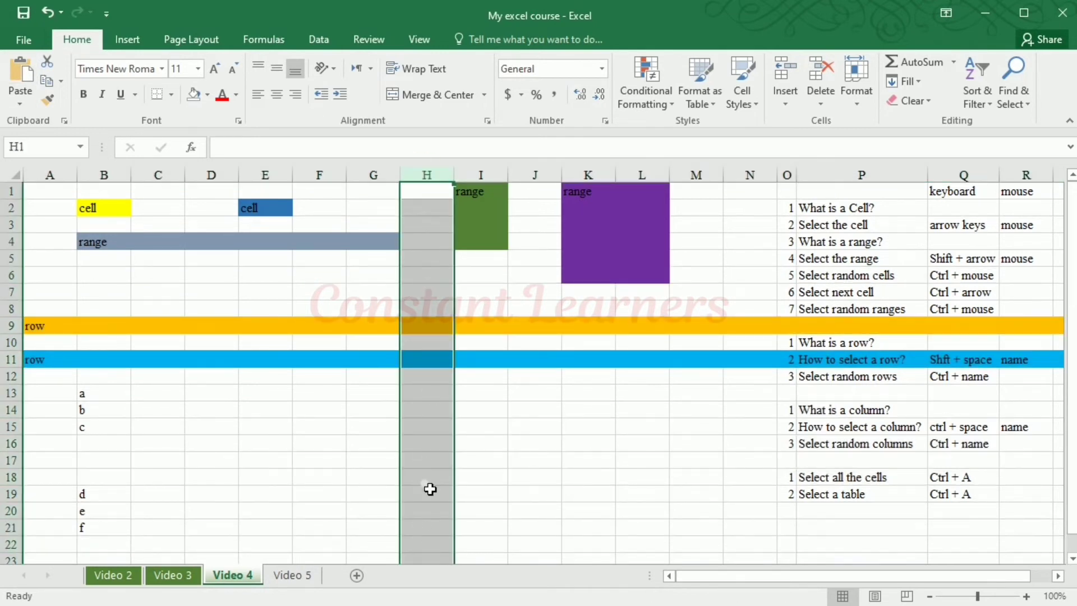
{"action": "left_click", "coordinate": [172, 186]}
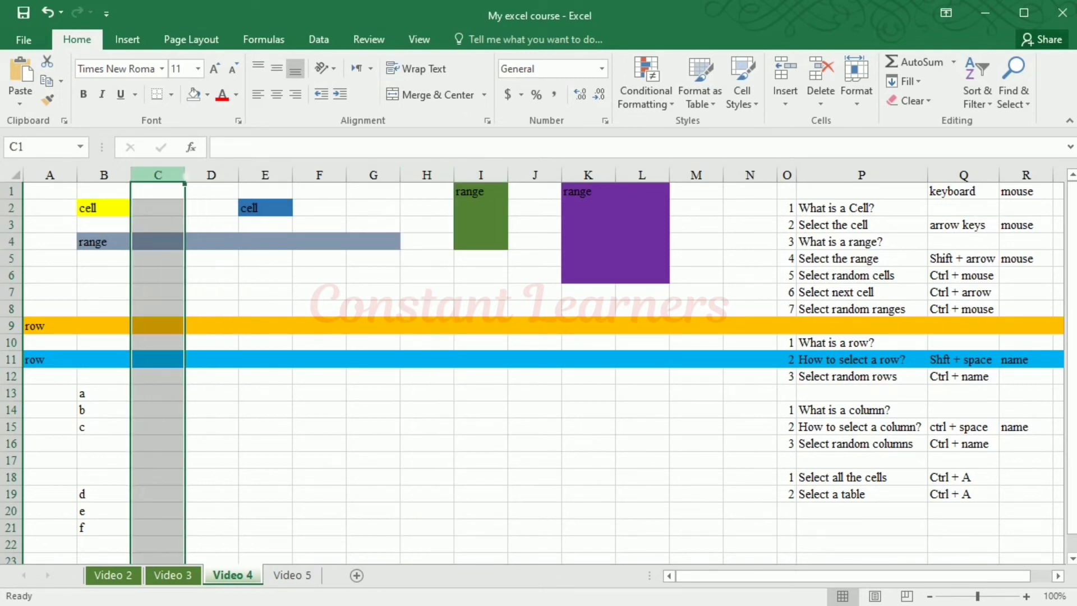
{"action": "left_click", "coordinate": [222, 190]}
{"action": "left_click", "coordinate": [54, 176]}
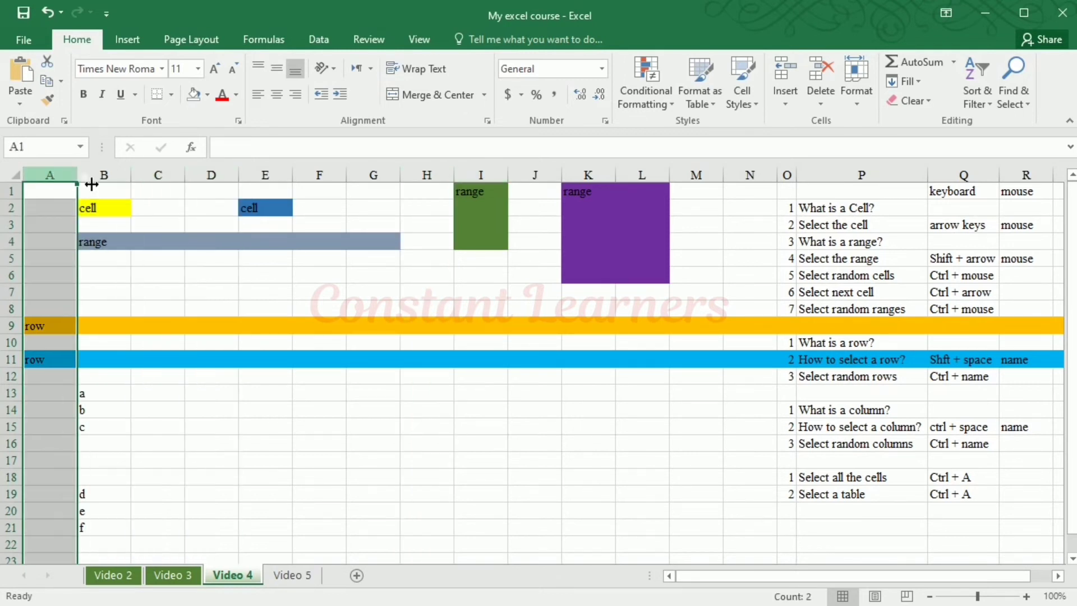
{"action": "left_click", "coordinate": [211, 176]}
{"action": "left_click", "coordinate": [158, 177]}
{"action": "left_click", "coordinate": [54, 176]}
Select whole columns B, C, D, H and M one after another, each replacing the previous selection
{"action": "left_click", "coordinate": [91, 176]}
{"action": "left_click", "coordinate": [170, 182]}
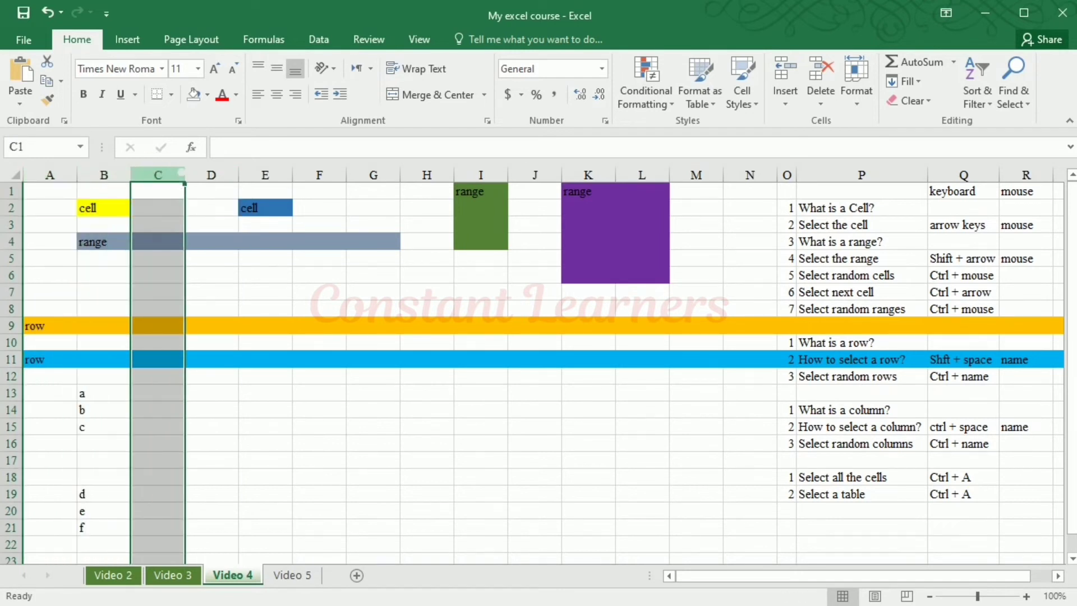
{"action": "left_click", "coordinate": [211, 184]}
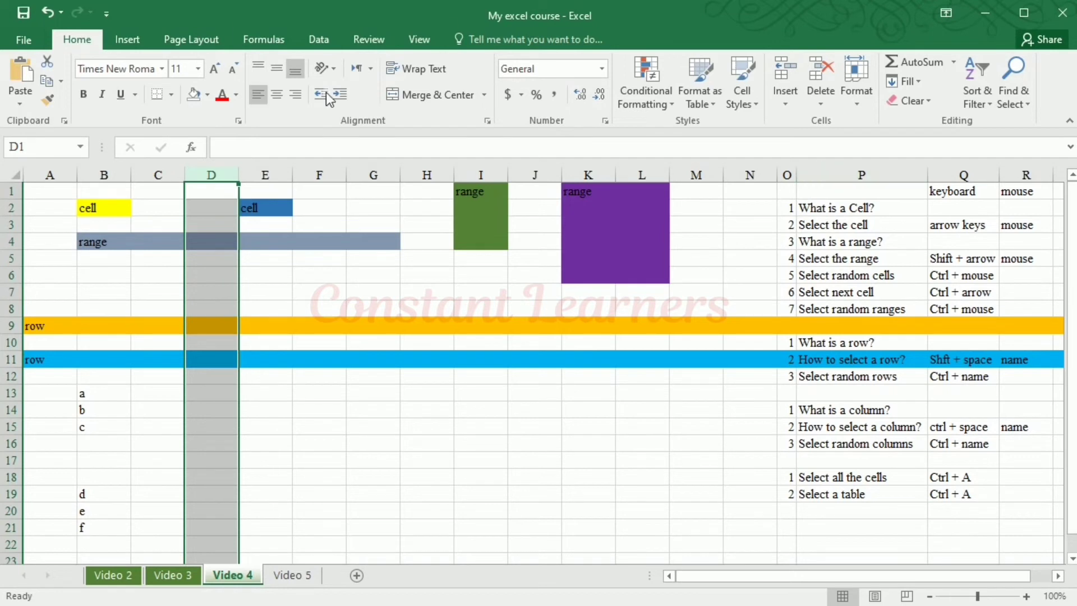
{"action": "left_click", "coordinate": [439, 185]}
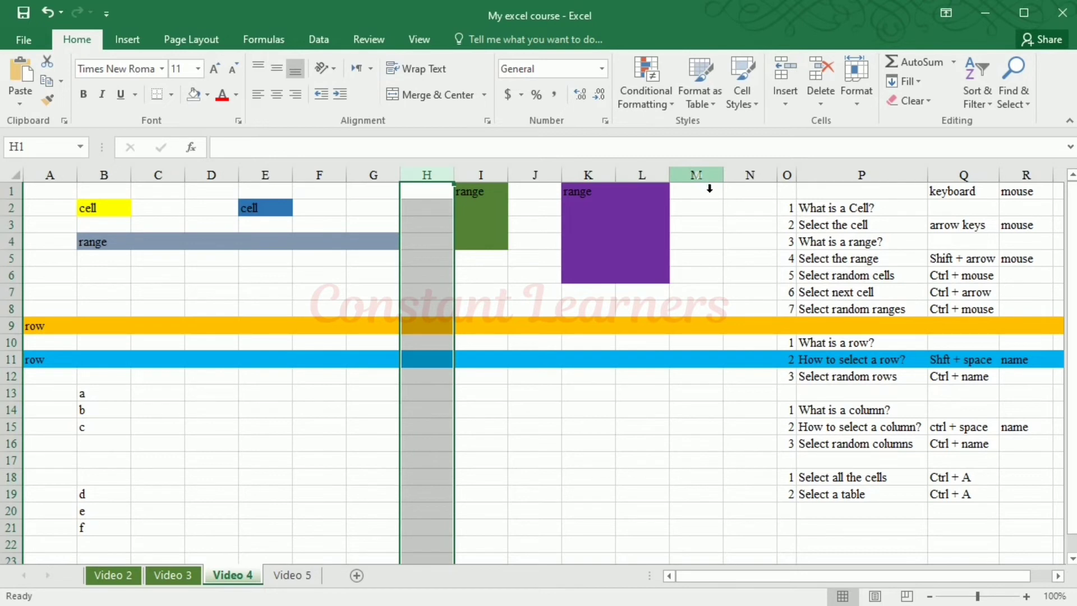
{"action": "left_click", "coordinate": [709, 189]}
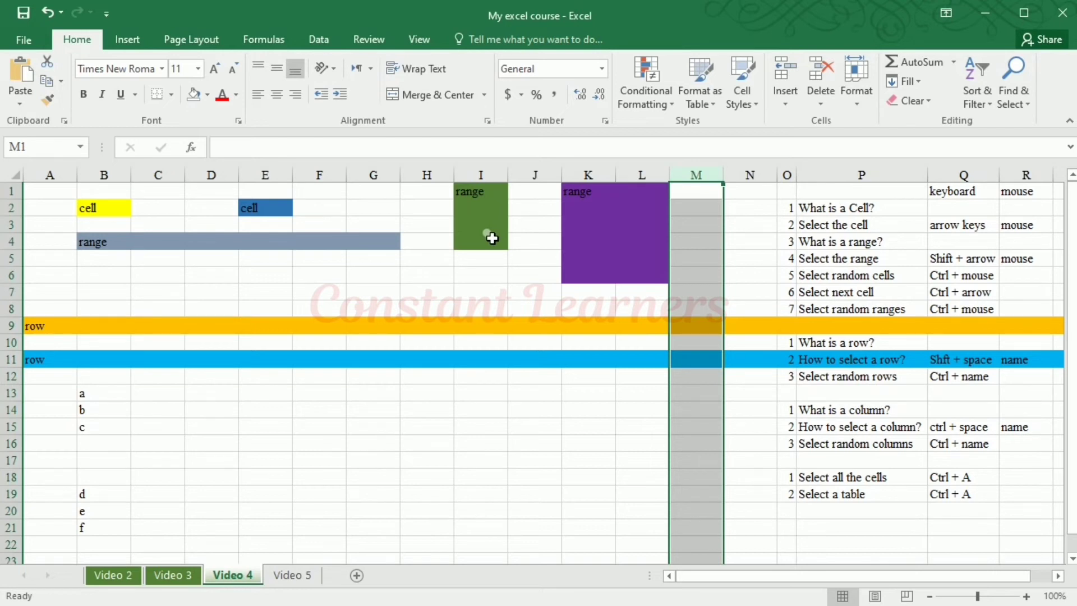
Walk down column M to row 9, across to G9 and up to G8, and select the entire column G from there
{"action": "key", "text": "Down"}
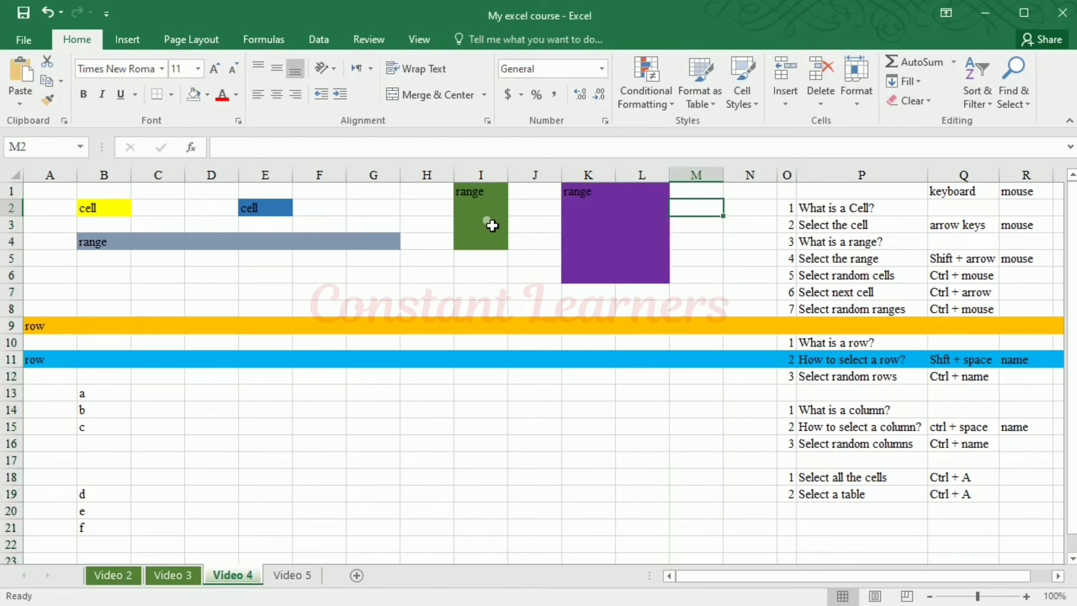
{"action": "key", "text": "Down"}
{"action": "key", "text": "Down"}
{"action": "key", "text": "Down"}
{"action": "key", "text": "Down"}
{"action": "key", "text": "Down"}
{"action": "key", "text": "Down"}
{"action": "key", "text": "Down"}
{"action": "key", "text": "Left"}
{"action": "key", "text": "Left"}
{"action": "key", "text": "Left"}
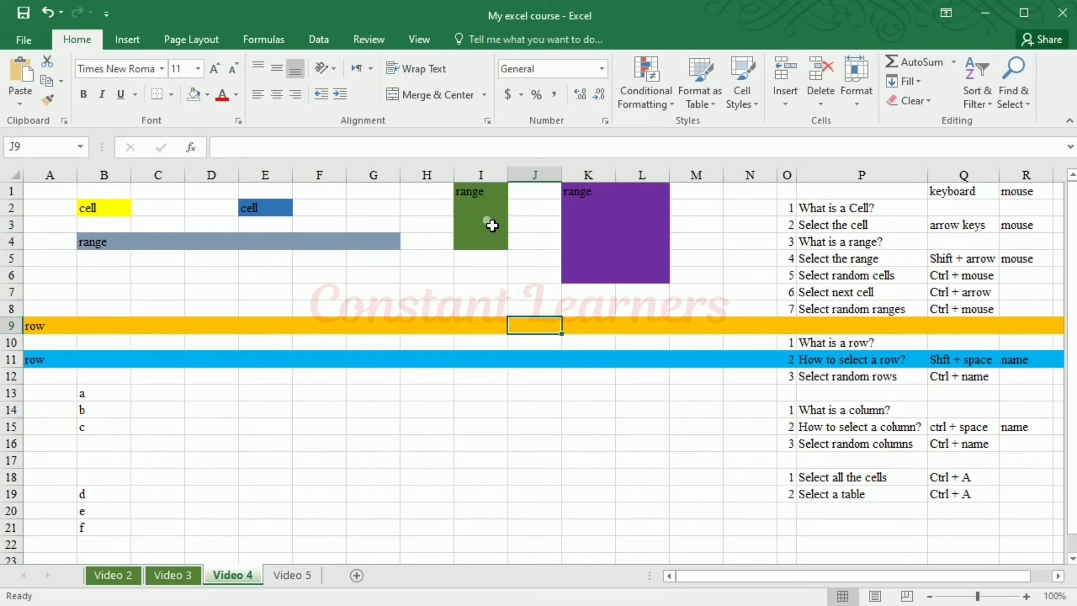
{"action": "key", "text": "Left"}
{"action": "key", "text": "Left"}
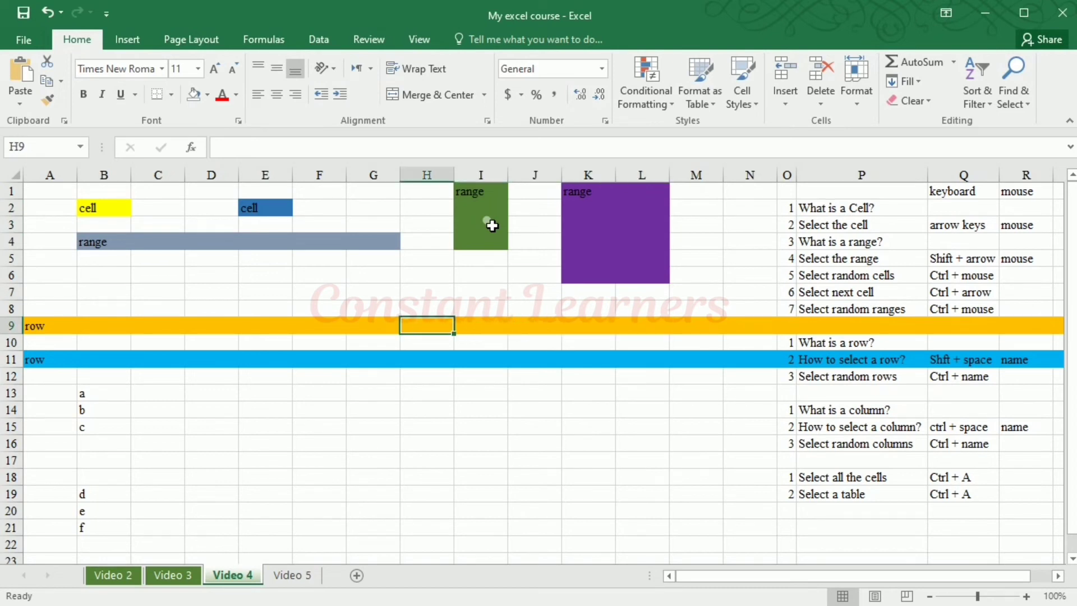
{"action": "key", "text": "Left"}
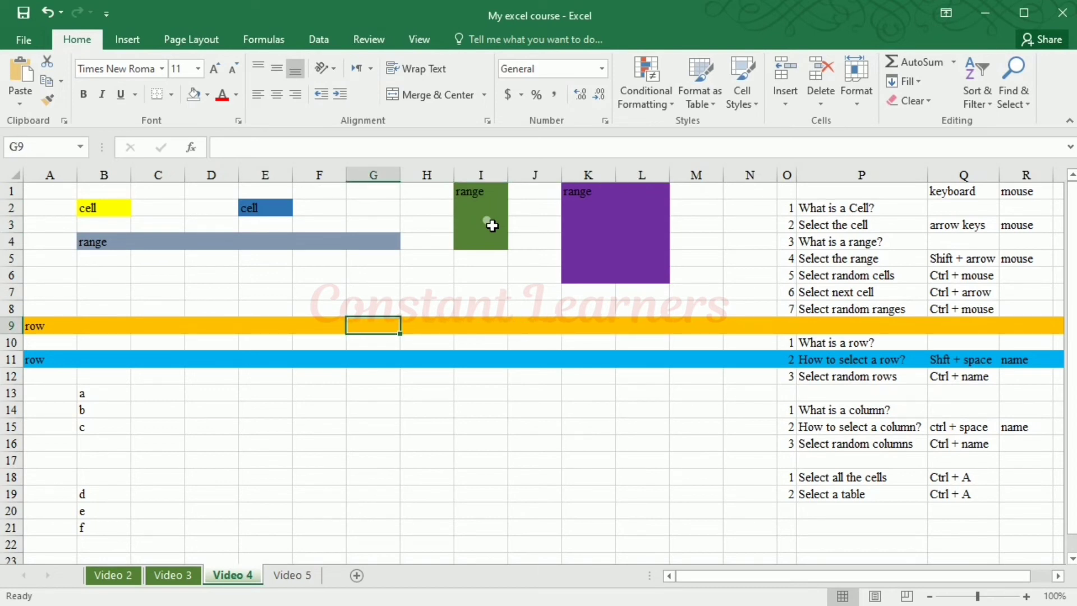
{"action": "key", "text": "Up"}
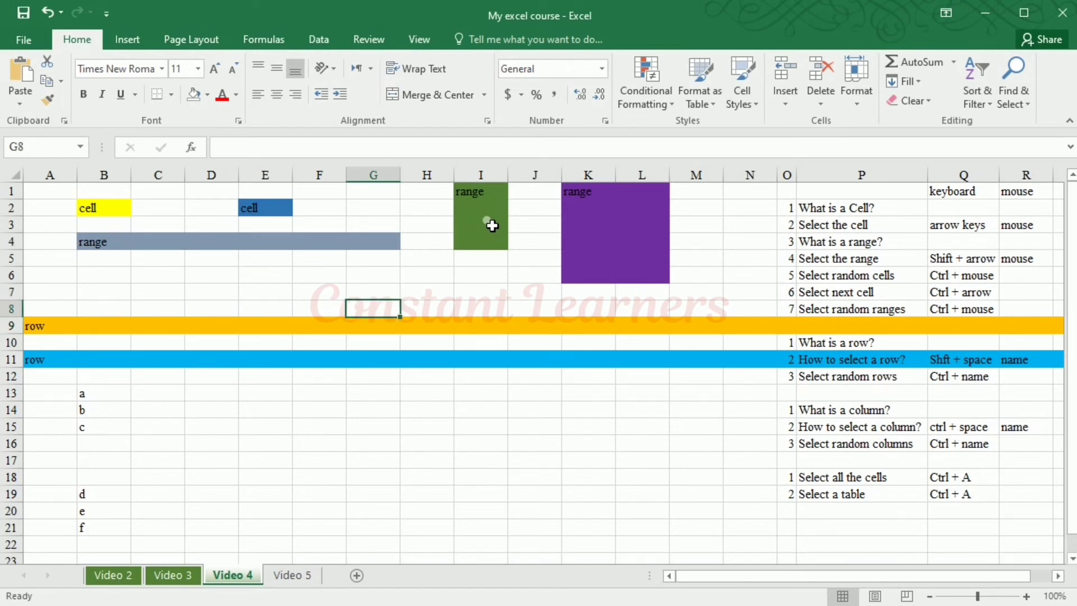
{"action": "key", "text": "ctrl+space"}
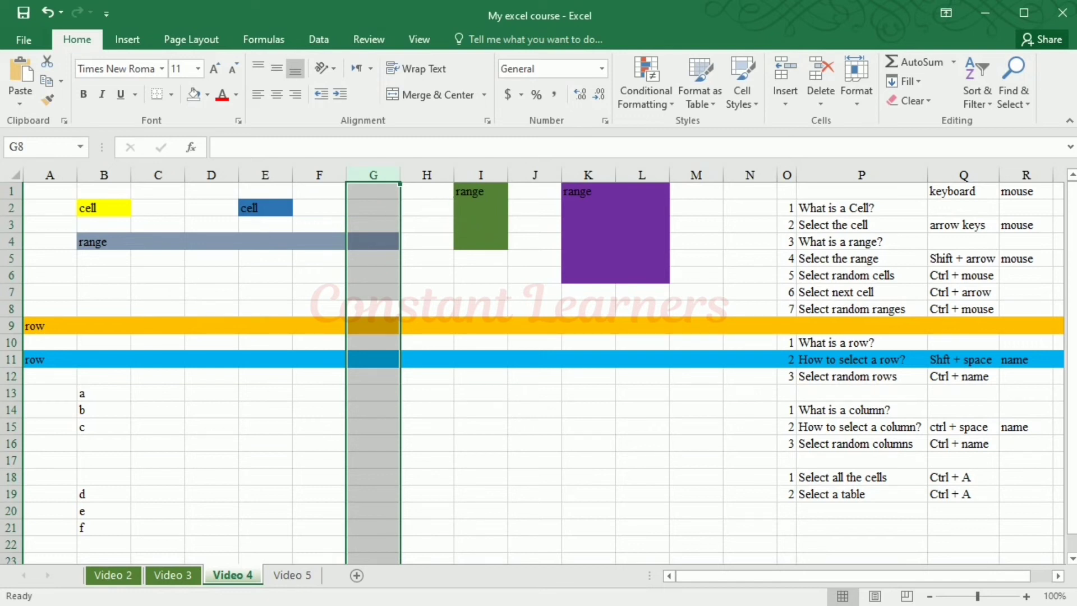
Keep column G selected and add columns C, E, I, J, K, L, P and Q to the selection
{"action": "left_click", "coordinate": [171, 176], "text": "ctrl"}
{"action": "left_click", "coordinate": [283, 176], "text": "ctrl"}
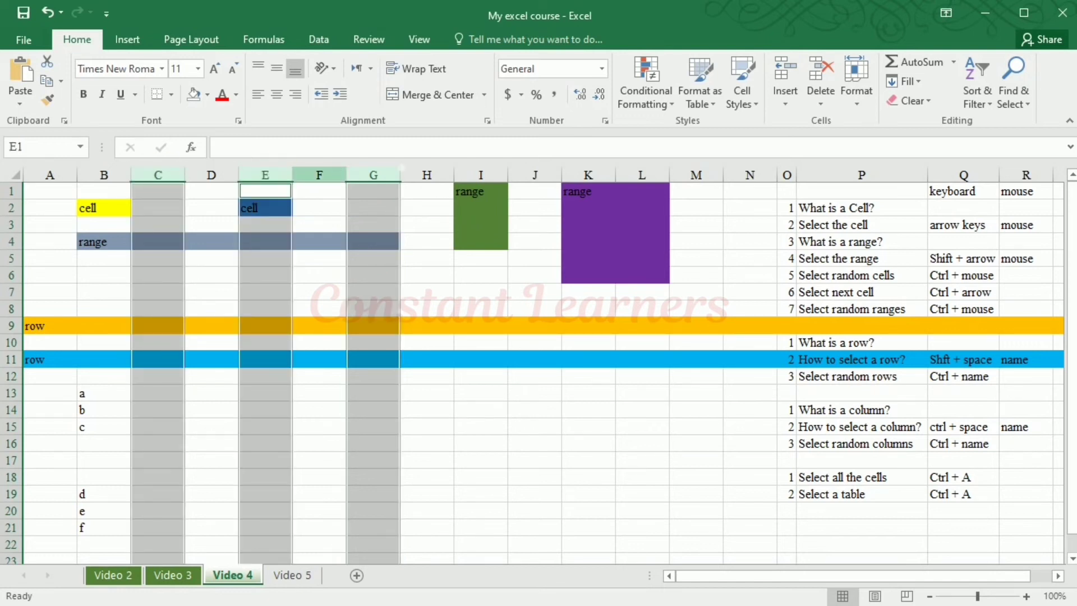
{"action": "left_click", "coordinate": [481, 176], "text": "ctrl"}
{"action": "left_click", "coordinate": [536, 176], "text": "ctrl"}
{"action": "left_click", "coordinate": [589, 176], "text": "ctrl"}
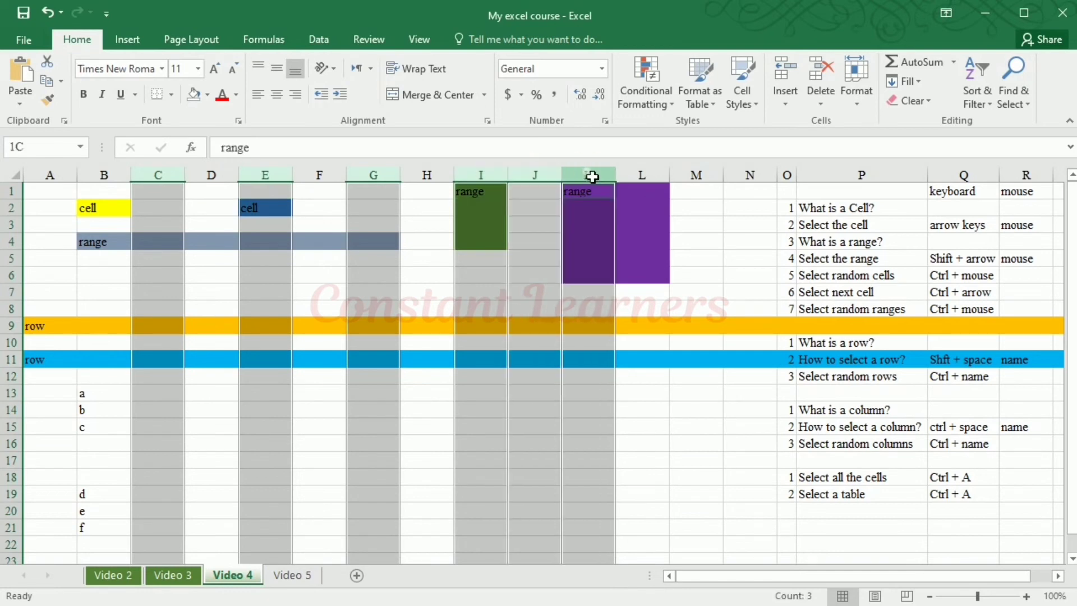
{"action": "left_click", "coordinate": [642, 176], "text": "ctrl"}
{"action": "left_click", "coordinate": [857, 177], "text": "ctrl"}
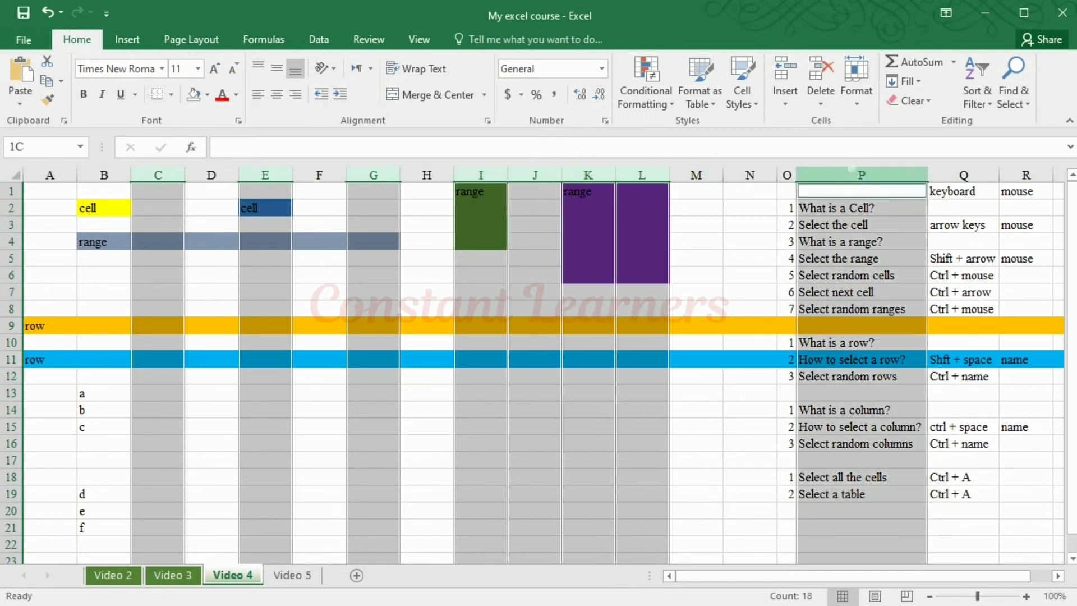
{"action": "left_click", "coordinate": [962, 176], "text": "ctrl"}
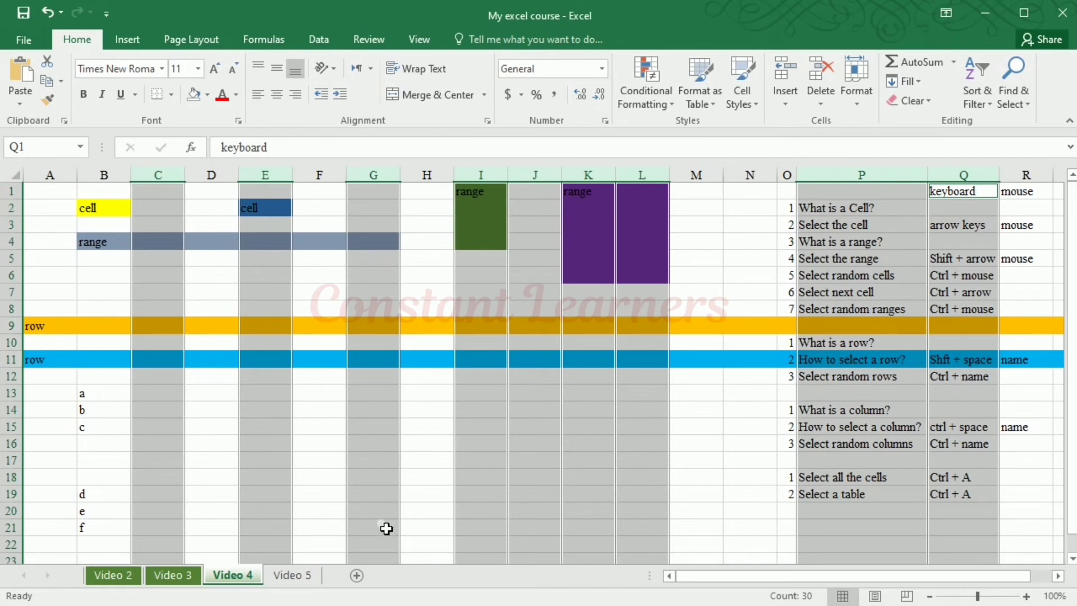
Select cell M18, walk to I16, and select all cells of the worksheet, checking the selection beyond the visible area
{"action": "left_click", "coordinate": [707, 477]}
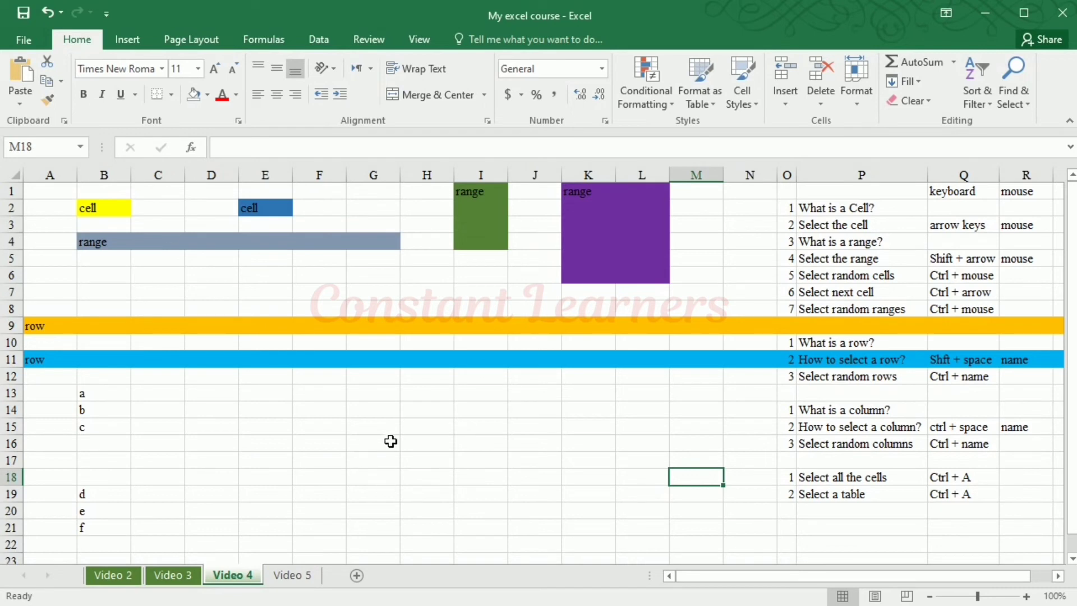
{"action": "key", "text": "Left"}
{"action": "key", "text": "Left"}
{"action": "key", "text": "Left"}
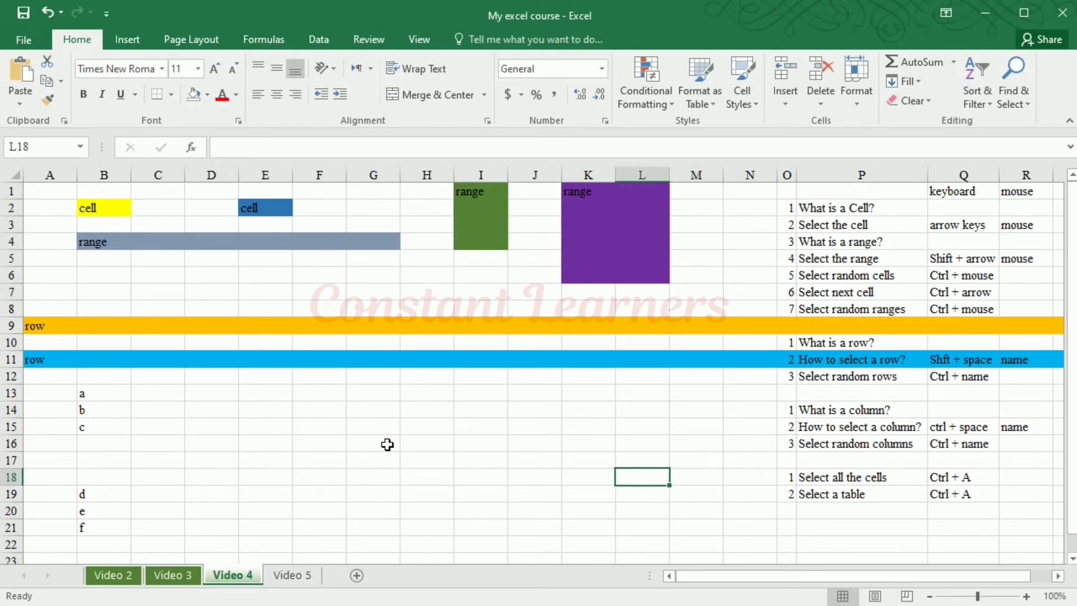
{"action": "key", "text": "Up"}
{"action": "key", "text": "Up"}
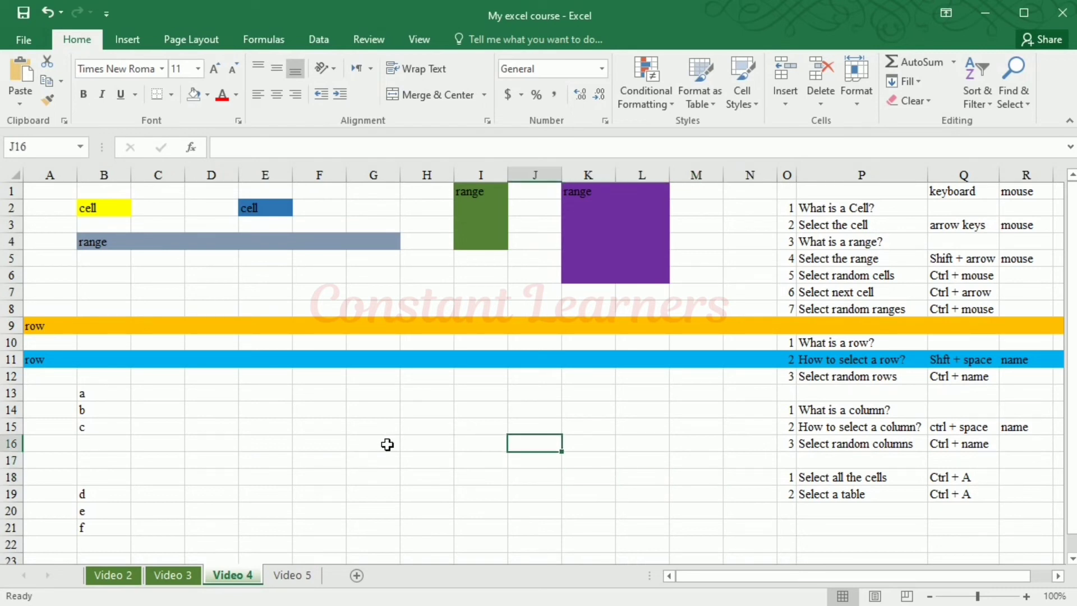
{"action": "key", "text": "Left"}
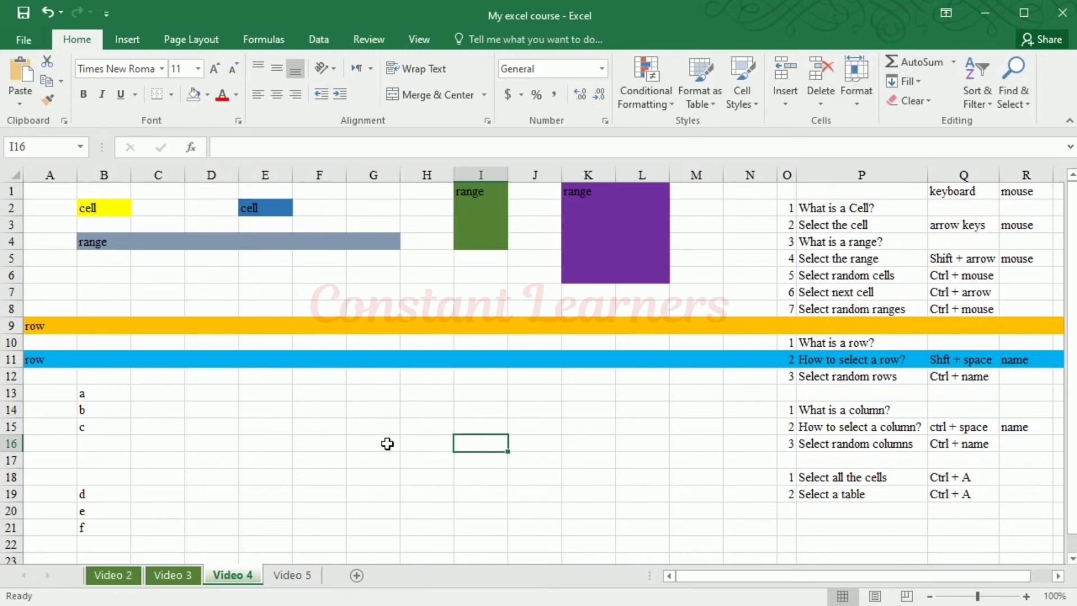
{"action": "key", "text": "ctrl+a"}
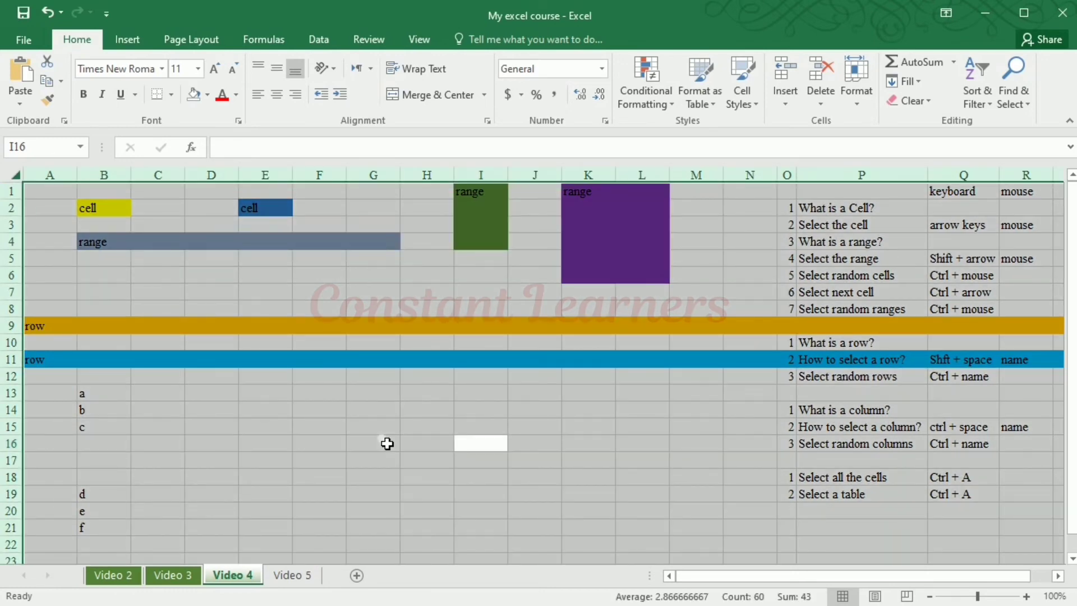
{"action": "scroll", "coordinate": [595, 436], "scroll_direction": "down", "scroll_amount": 20}
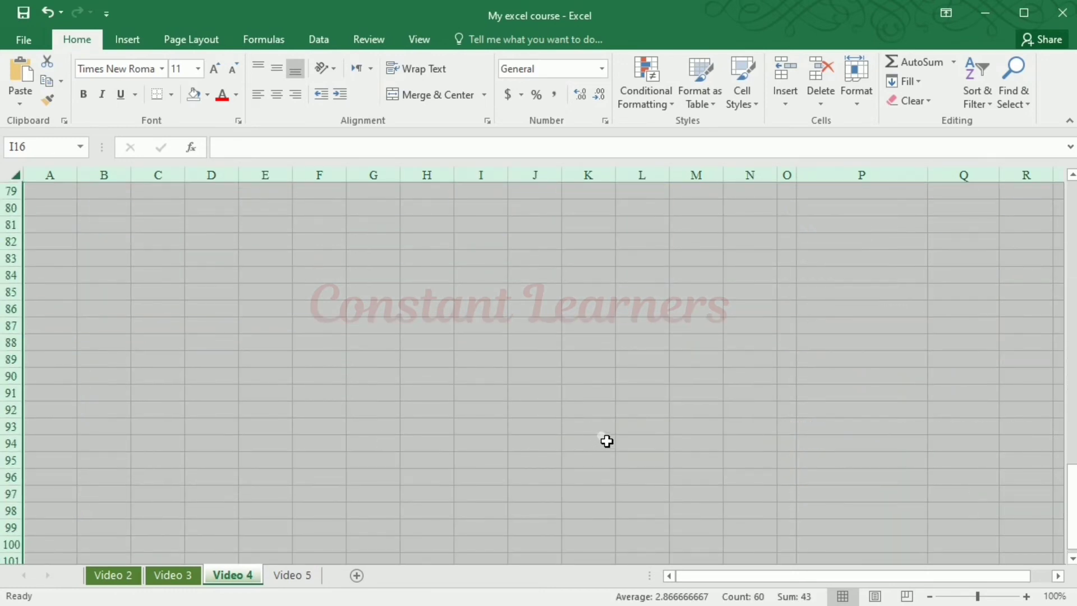
{"action": "scroll", "coordinate": [607, 442], "scroll_direction": "down", "scroll_amount": 10}
{"action": "left_click_drag", "start_coordinate": [793, 577], "coordinate": [1032, 572]}
{"action": "scroll", "coordinate": [690, 483], "scroll_direction": "up", "scroll_amount": 20}
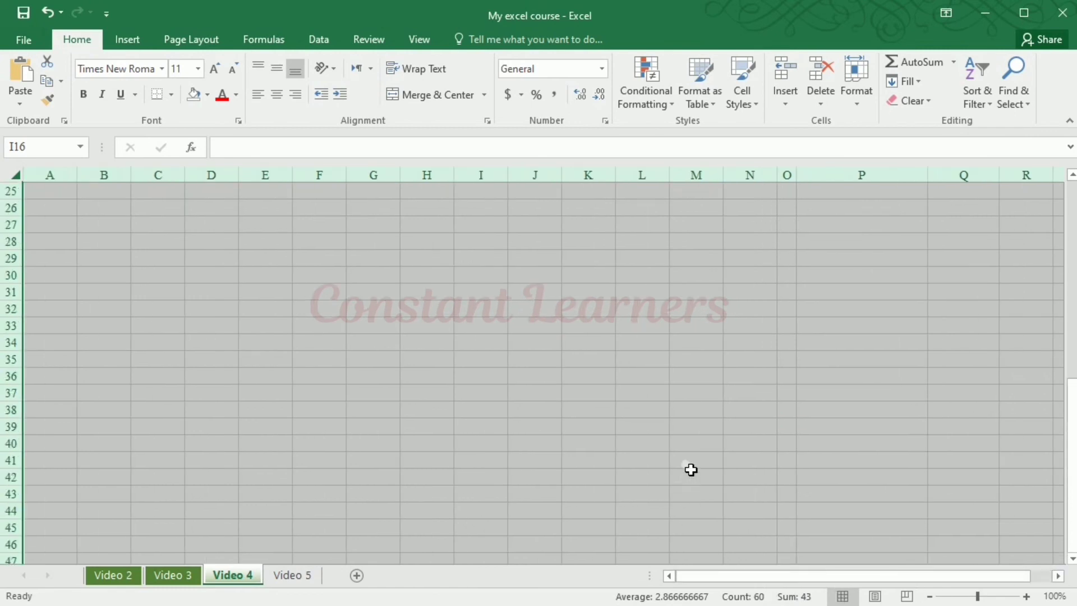
{"action": "scroll", "coordinate": [690, 469], "scroll_direction": "up", "scroll_amount": 8}
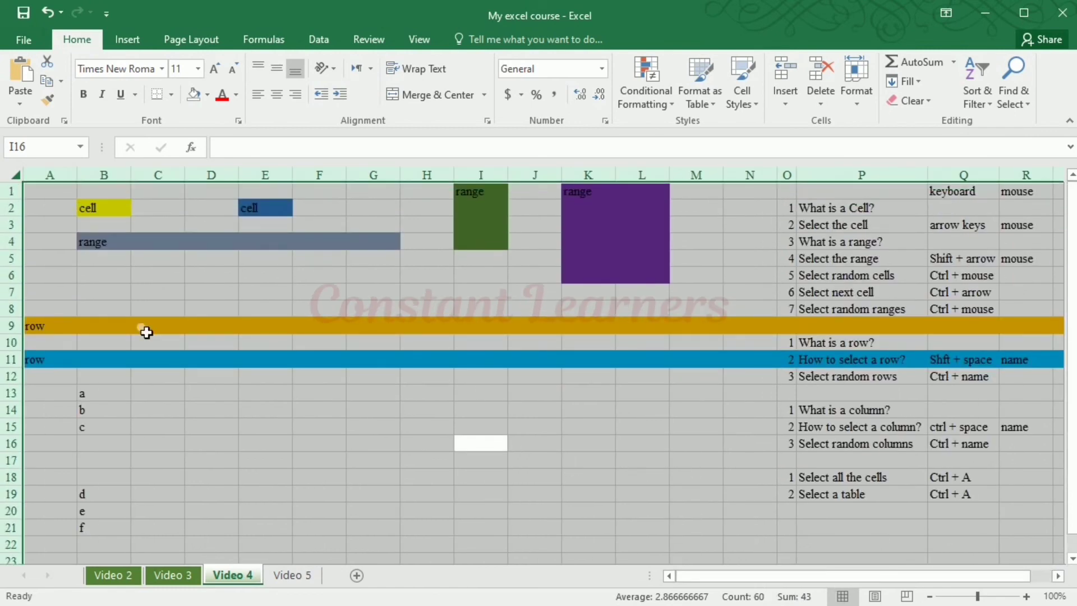
Clear the selection by choosing cell A2, and select the entire worksheet with the mouse
{"action": "left_click", "coordinate": [46, 209]}
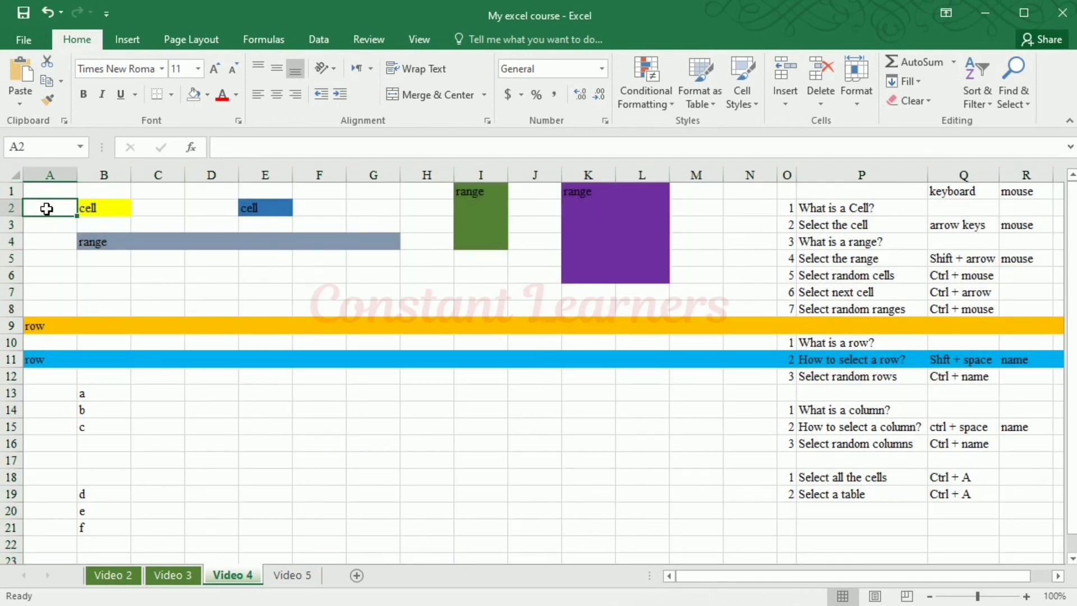
{"action": "left_click", "coordinate": [19, 177]}
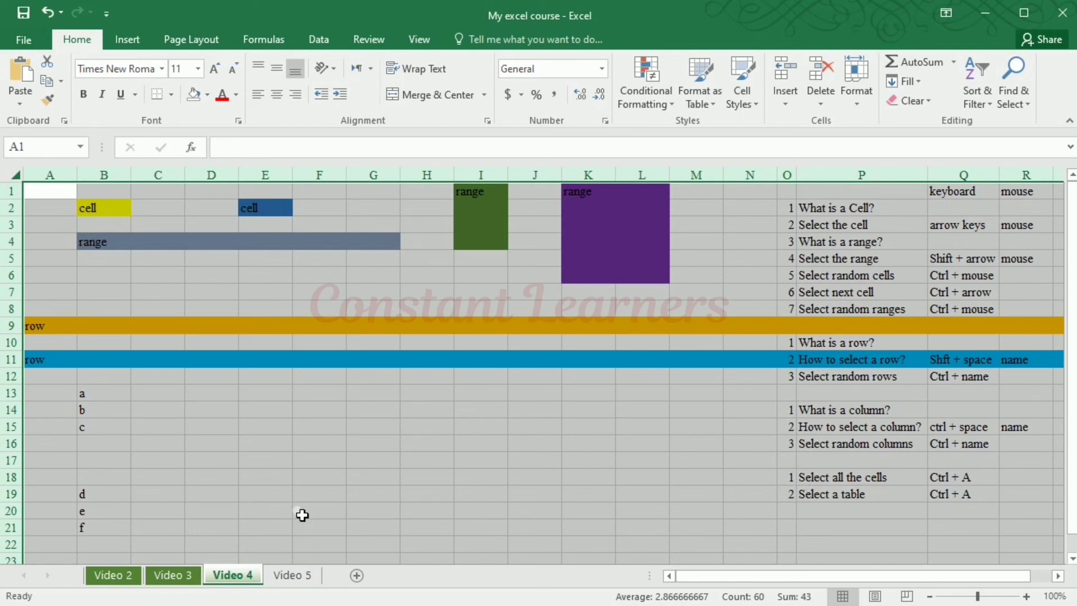
Select the table O1:R8 from cell O1, deselect it by choosing I18, and select O1:R8 again
{"action": "left_click", "coordinate": [792, 196]}
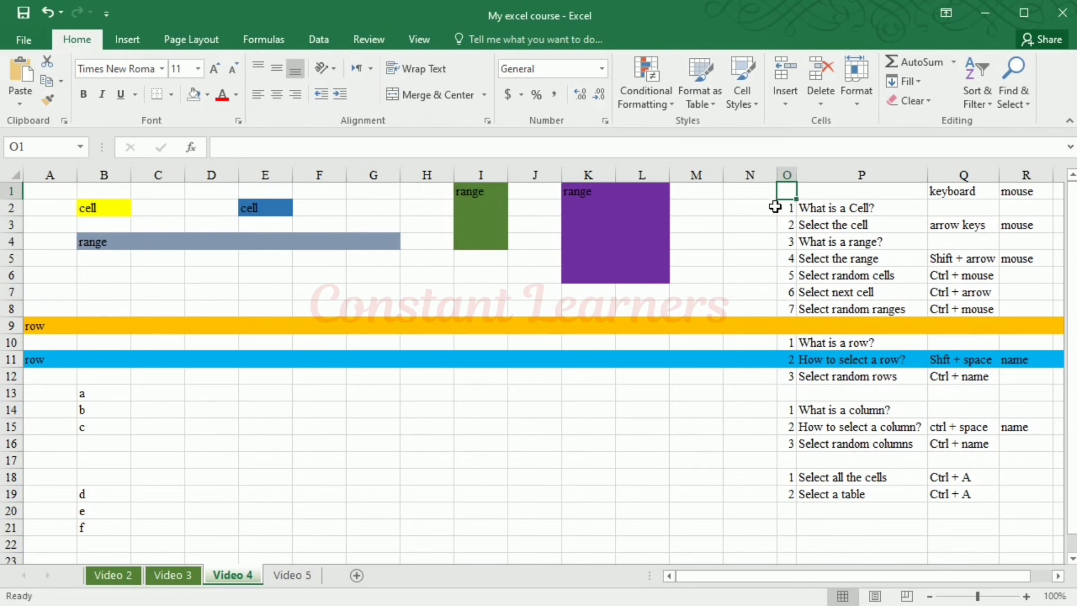
{"action": "key", "text": "ctrl+a"}
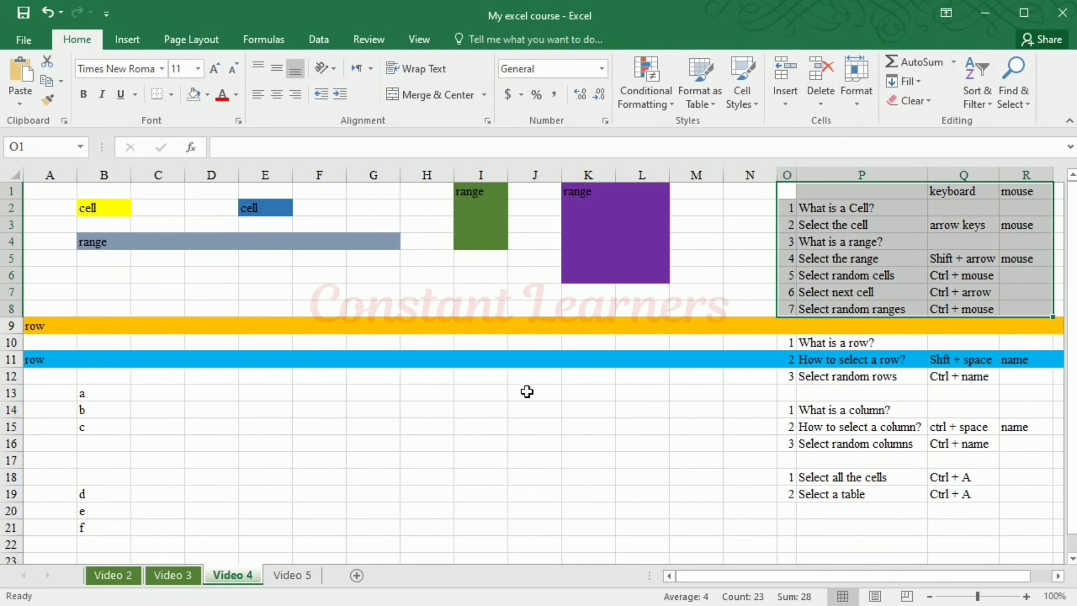
{"action": "left_click", "coordinate": [497, 478]}
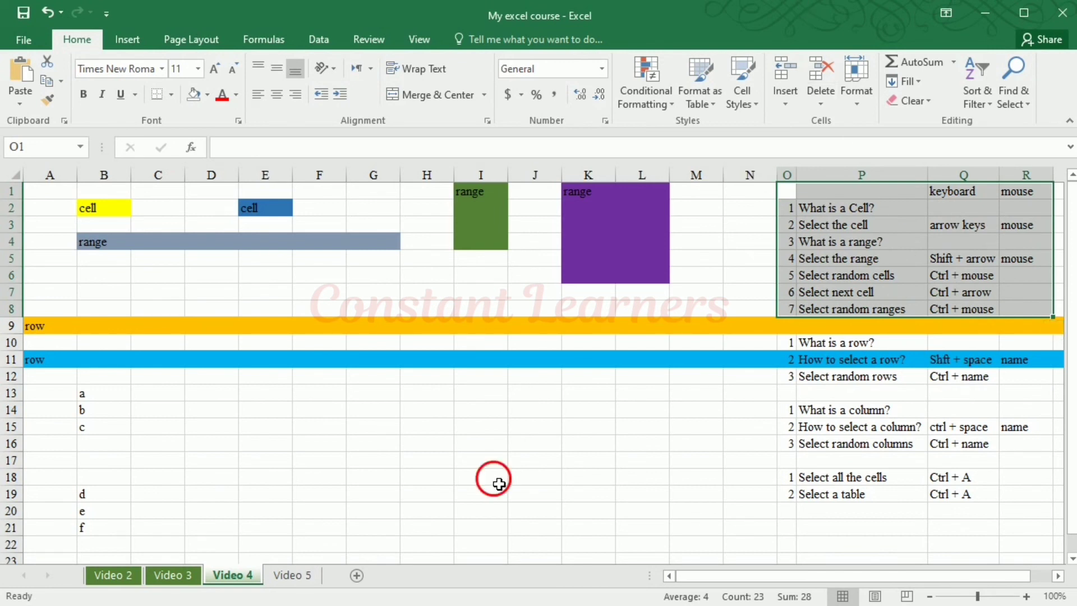
{"action": "left_click", "coordinate": [794, 195]}
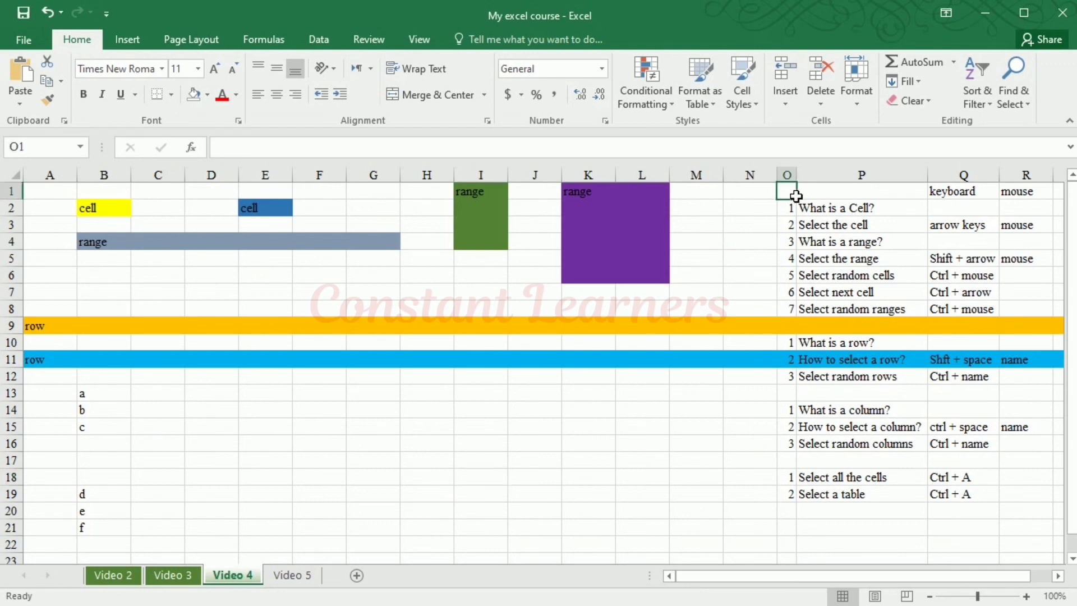
{"action": "left_click_drag", "start_coordinate": [796, 195], "coordinate": [1037, 309]}
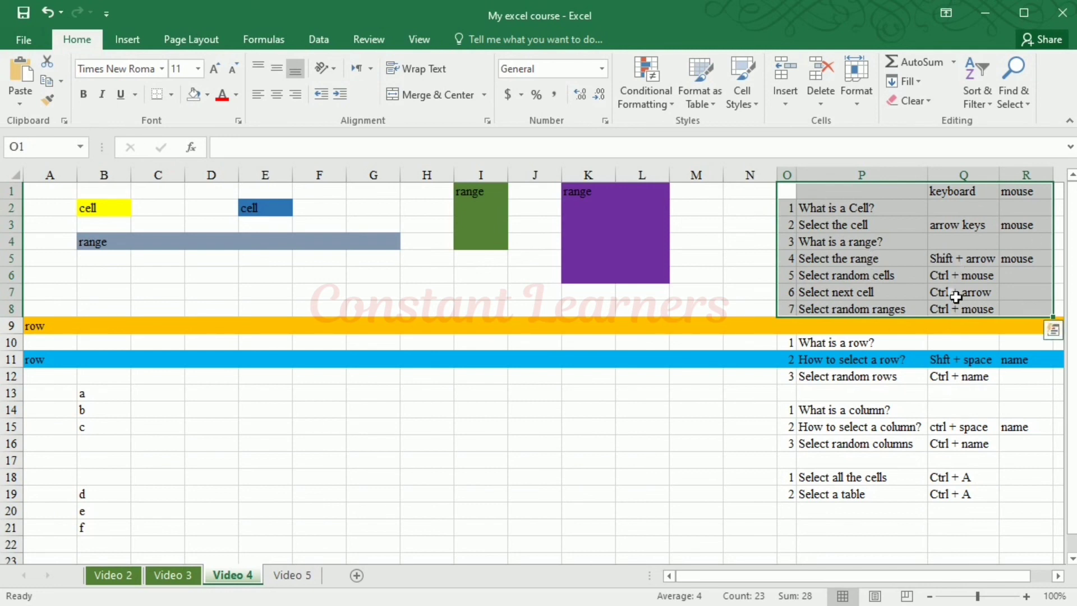
Select cell O10 and the whole table around it, O10:R12
{"action": "left_click", "coordinate": [794, 347]}
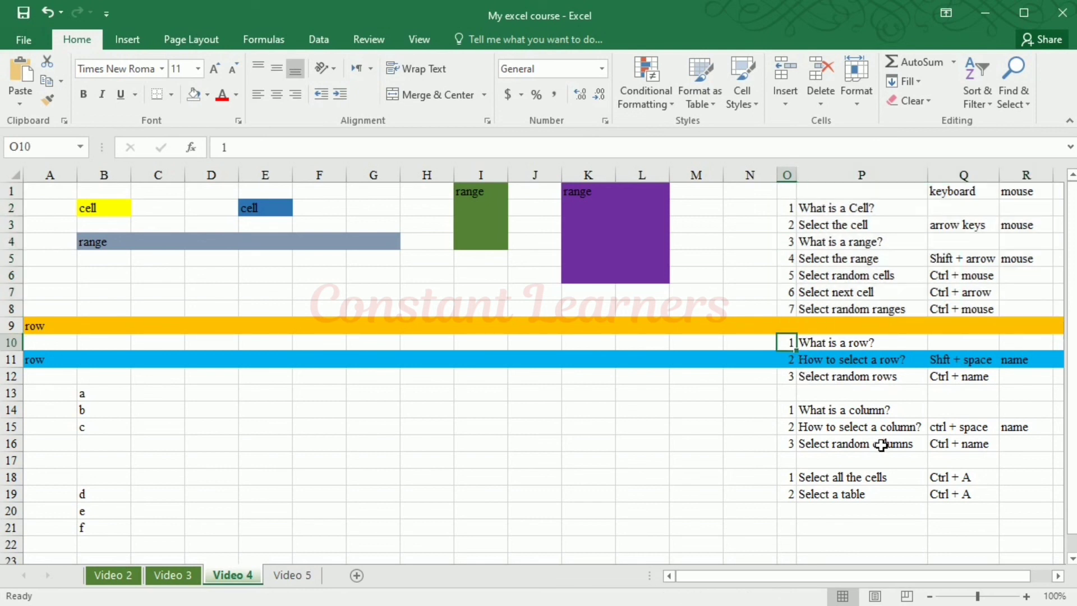
{"action": "key", "text": "ctrl+a"}
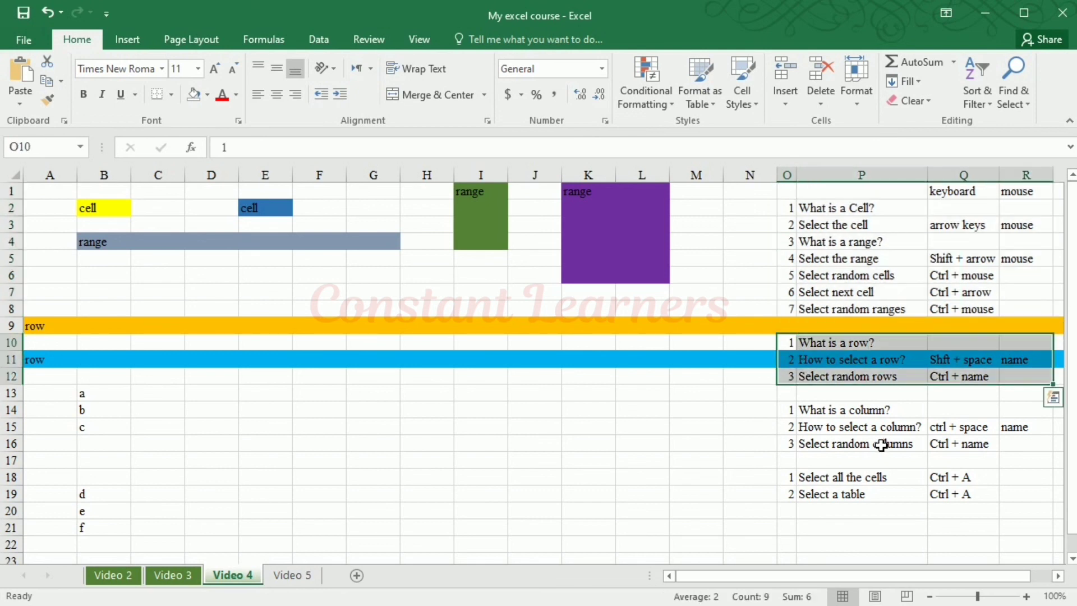